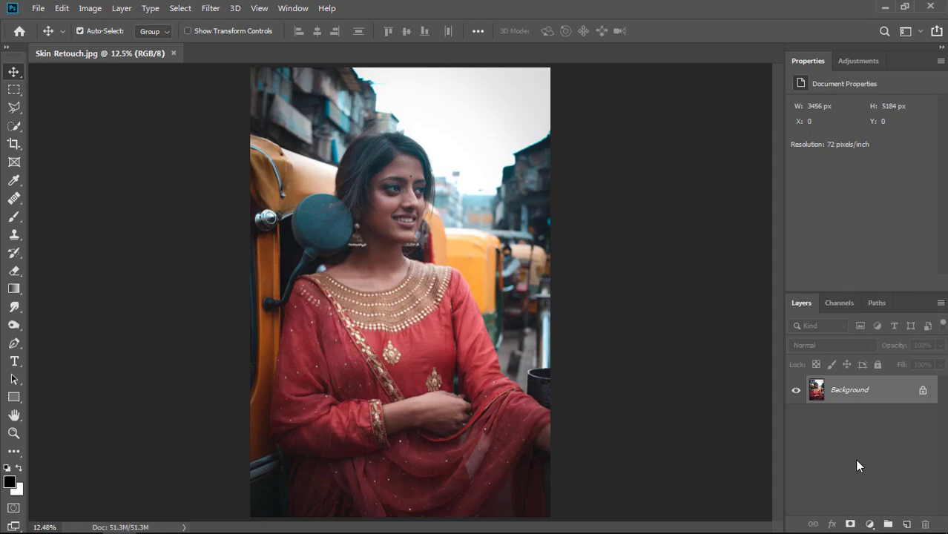
Add a Selective Color adjustment layer and set its Reds to Yellow +18% and Black -70%.
left_click(863, 63)
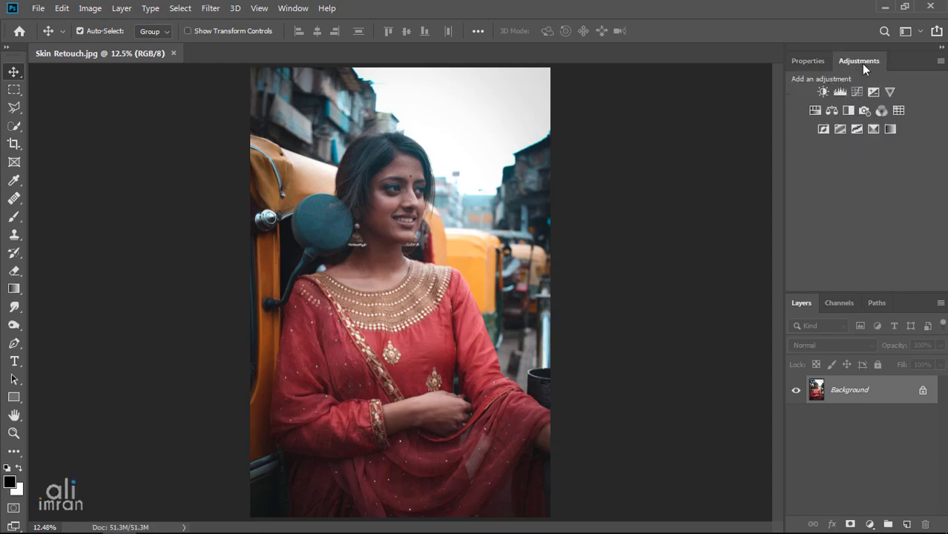
left_click(869, 130)
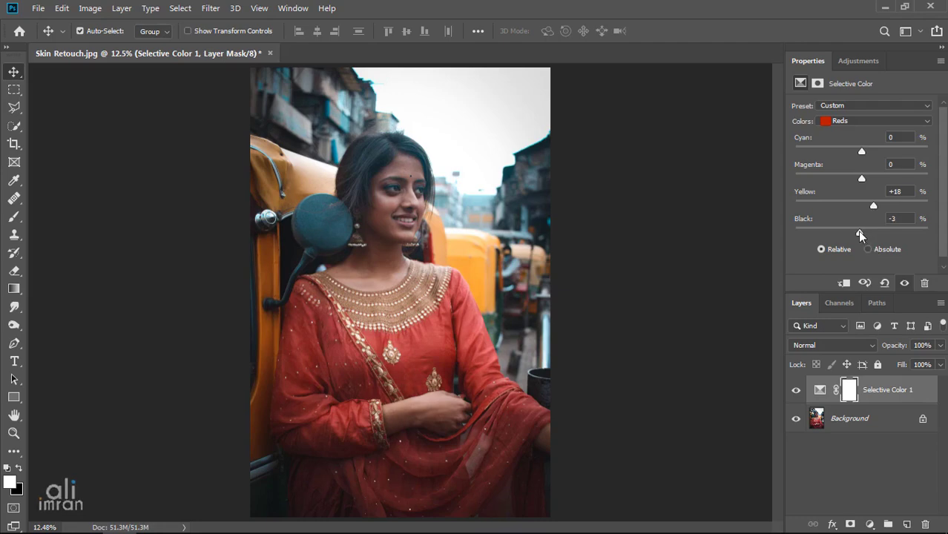
left_click_drag(859, 231, 833, 234)
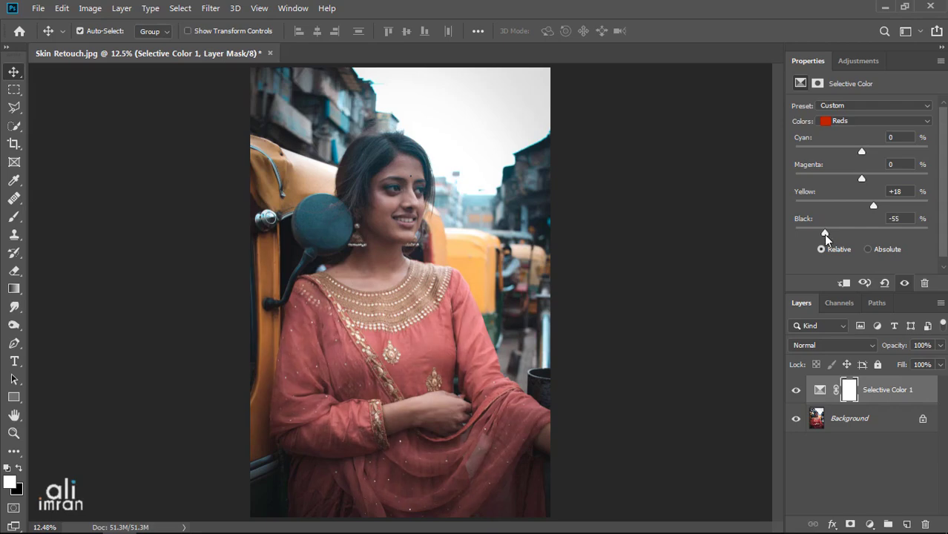
left_click_drag(824, 235, 819, 234)
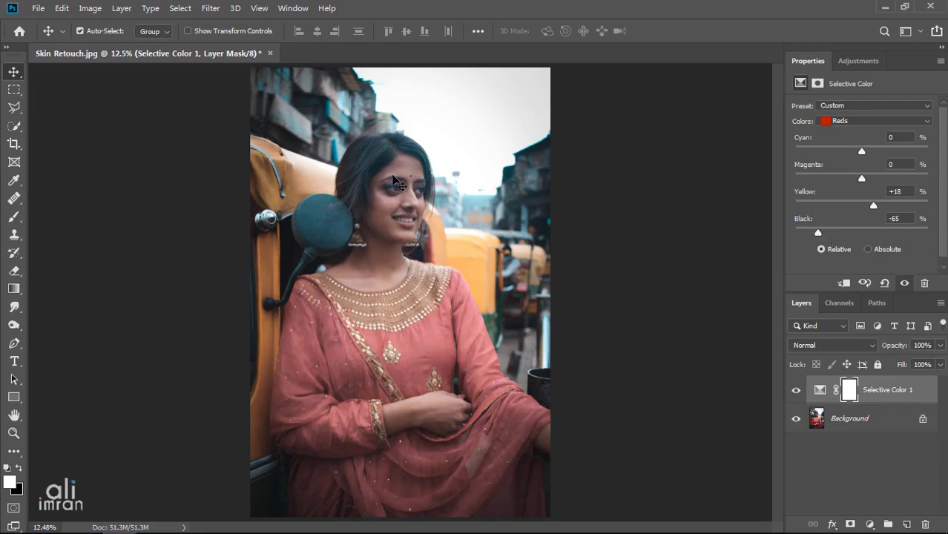
left_click(376, 236)
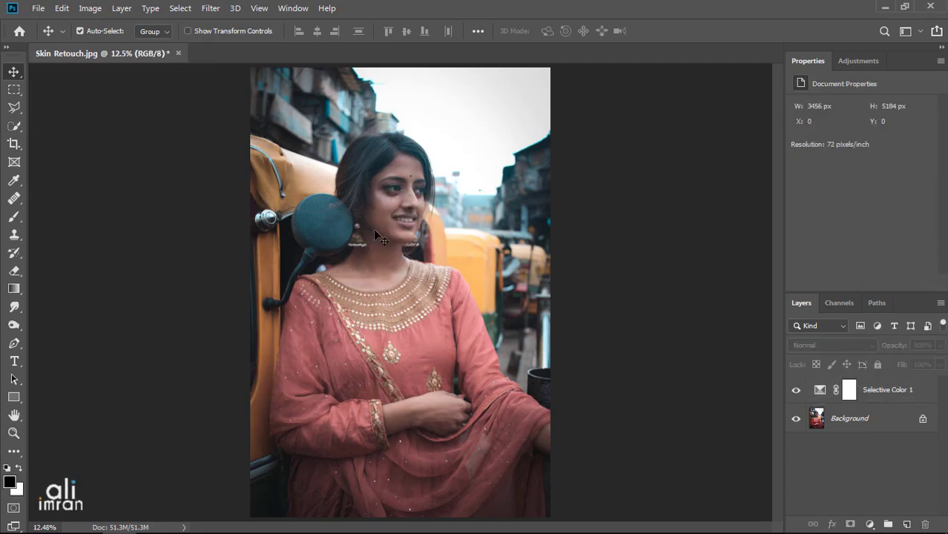
left_click(820, 392)
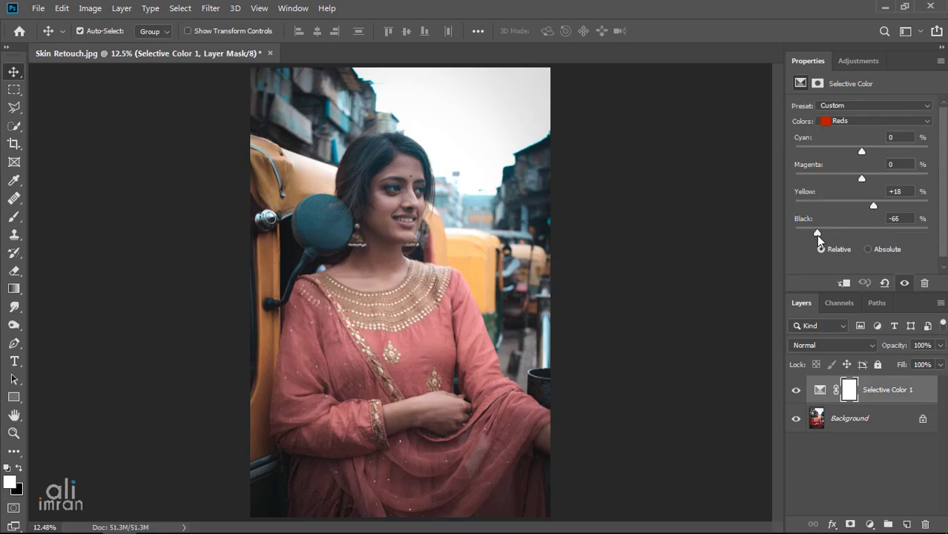
left_click_drag(814, 234, 814, 234)
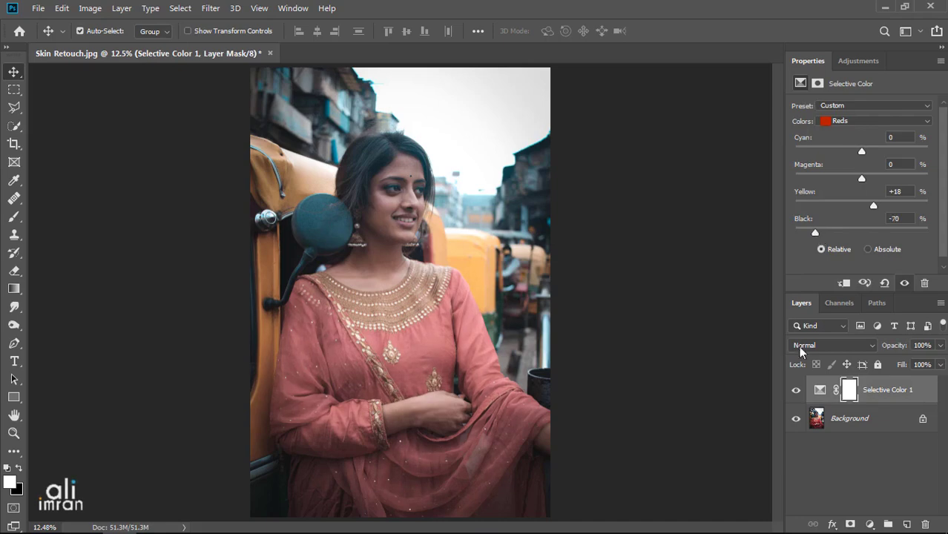
Fill the Selective Color layer's mask with black.
left_click(849, 394)
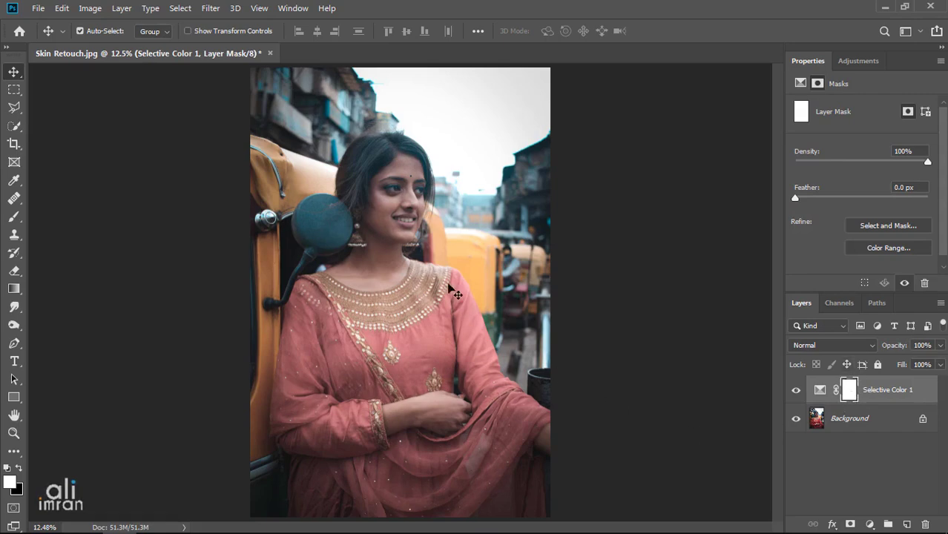
left_click(61, 8)
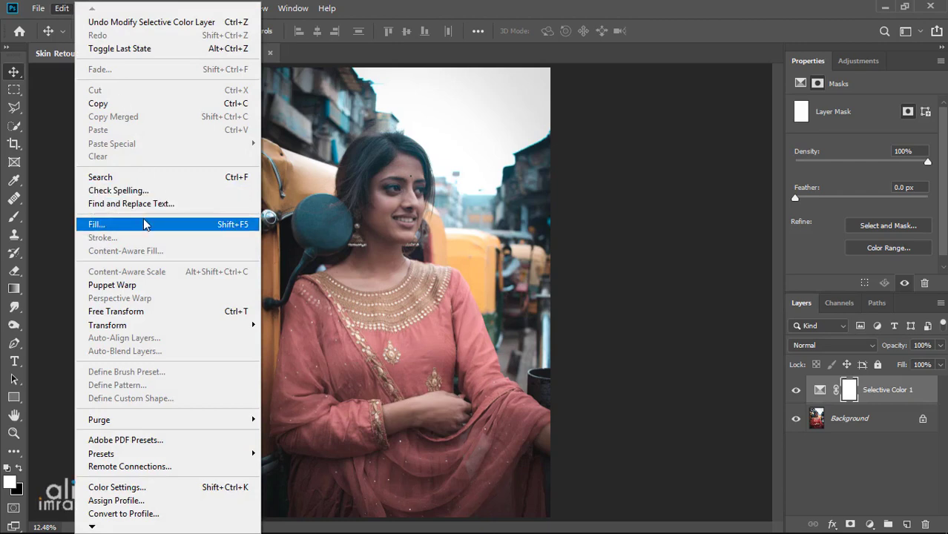
left_click(190, 226)
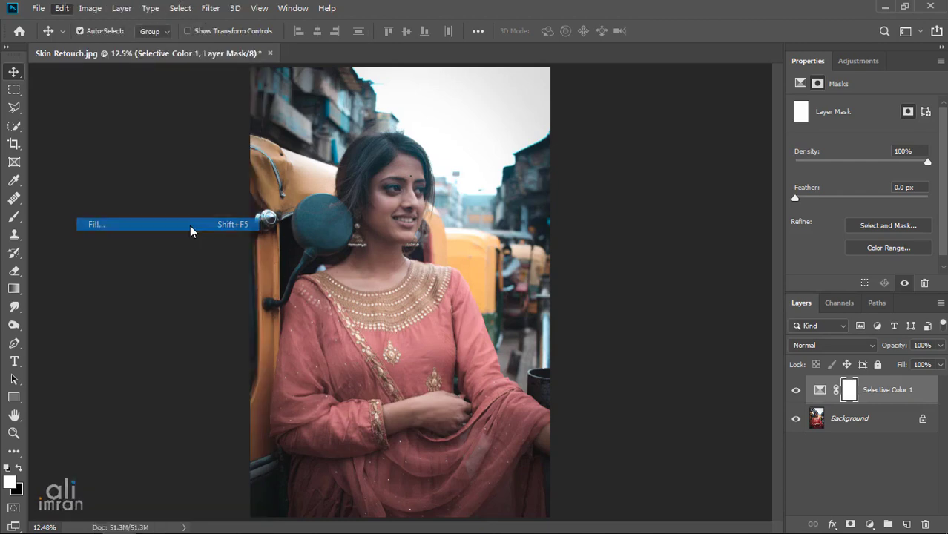
left_click(436, 178)
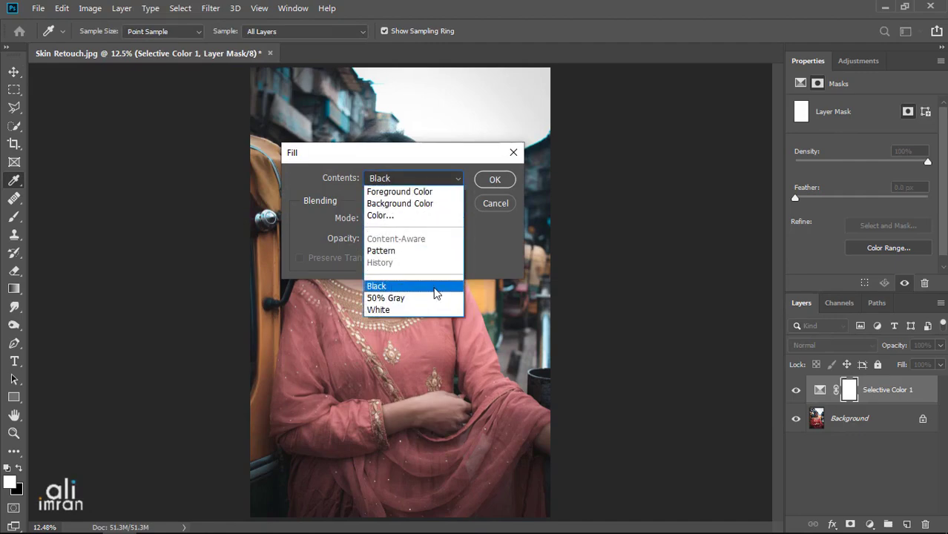
left_click(435, 289)
left_click(492, 180)
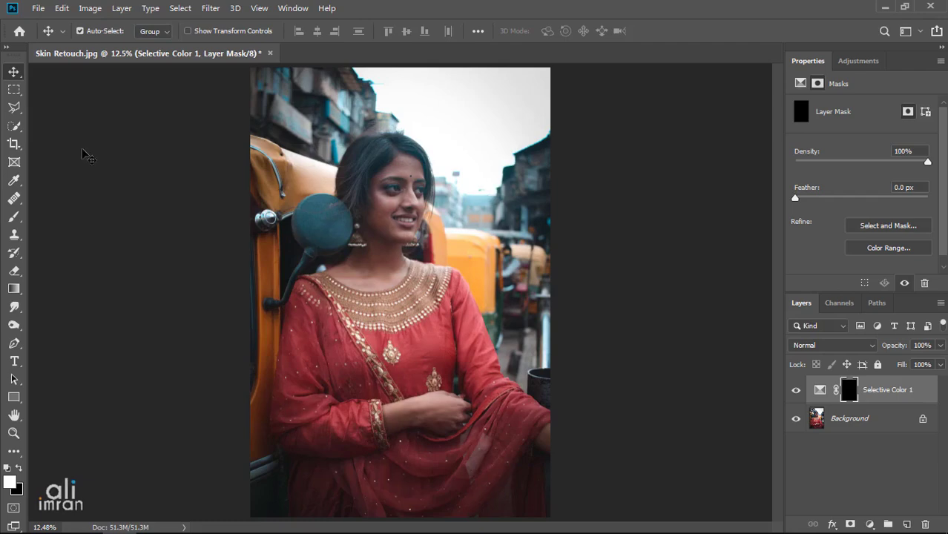
Select the woman's face and neck with the Quick Selection tool, using a 31 px brush.
left_click(14, 125)
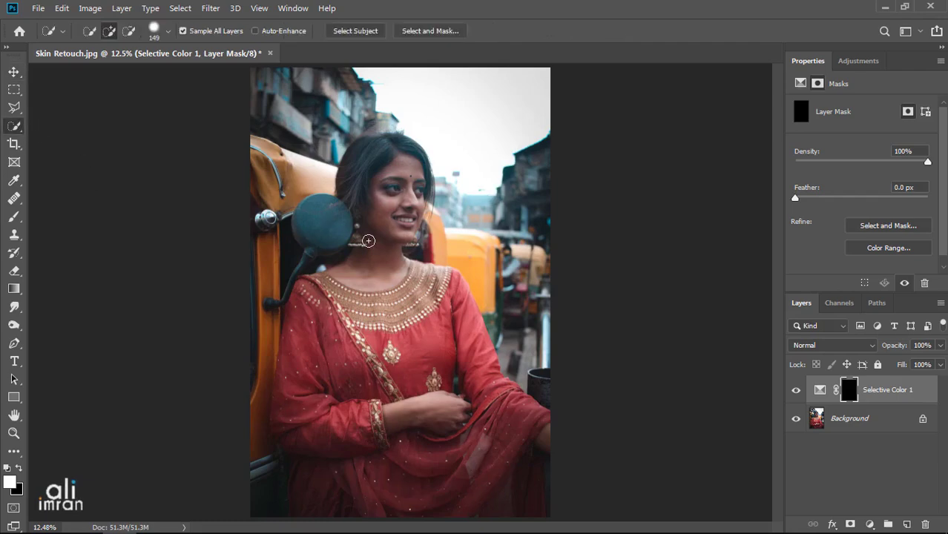
scroll(406, 194, "up", 5)
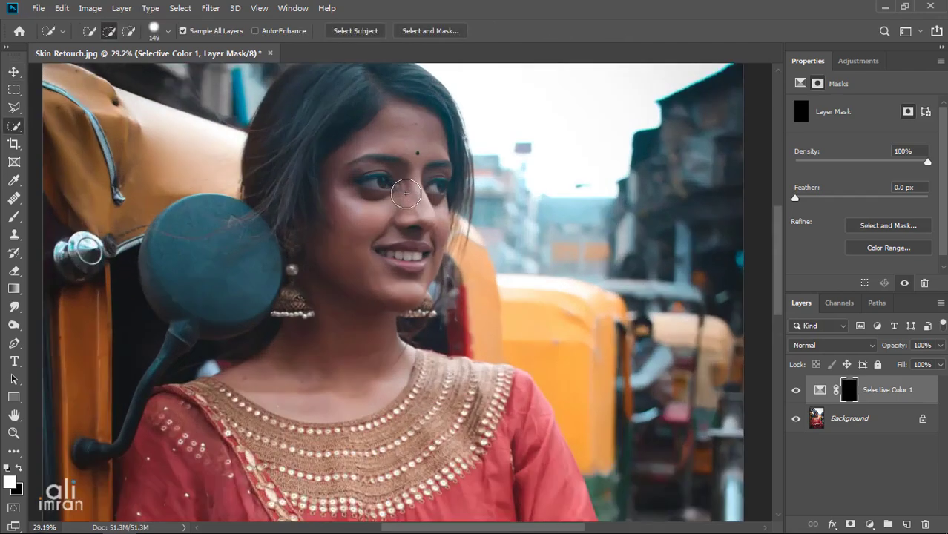
scroll(417, 221, "up", 1)
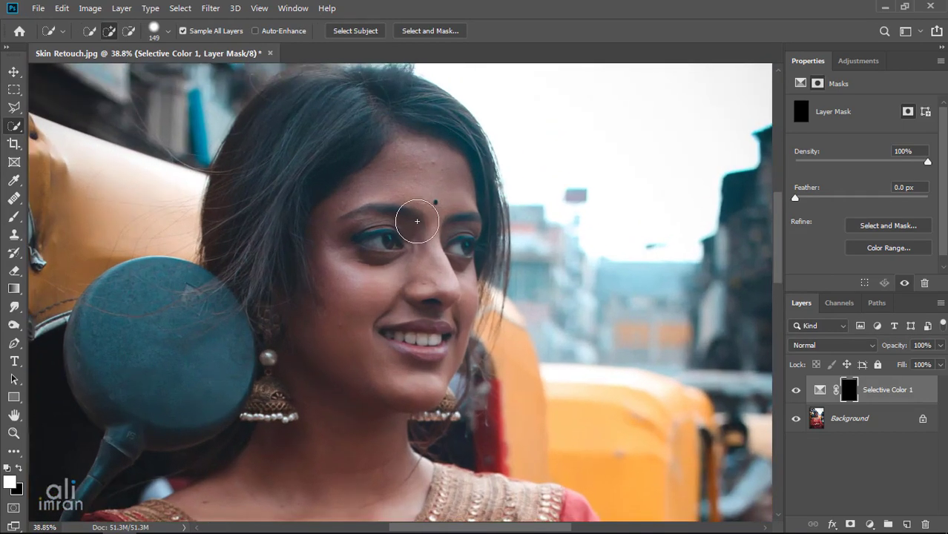
mouse_move(414, 210)
left_mouse_down()
mouse_move(401, 209)
mouse_move(409, 184)
left_mouse_up()
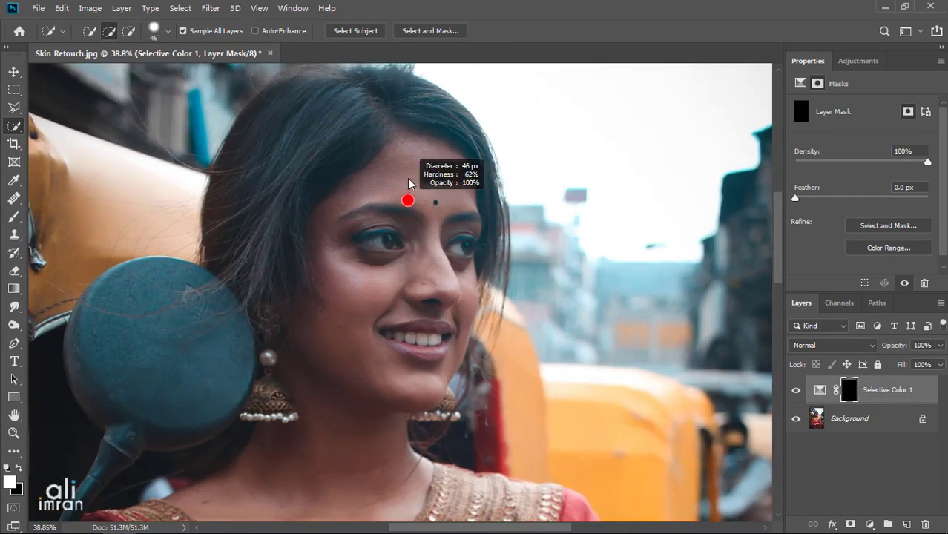
left_click_drag(412, 347, 413, 248)
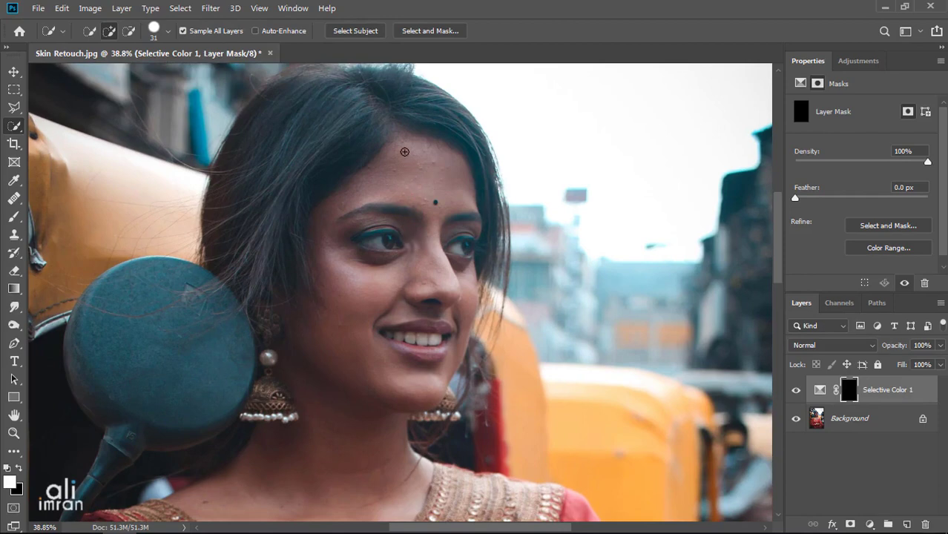
mouse_move(404, 152)
left_mouse_down()
mouse_move(380, 213)
mouse_move(412, 304)
mouse_move(411, 377)
mouse_move(374, 323)
mouse_move(357, 375)
left_mouse_up()
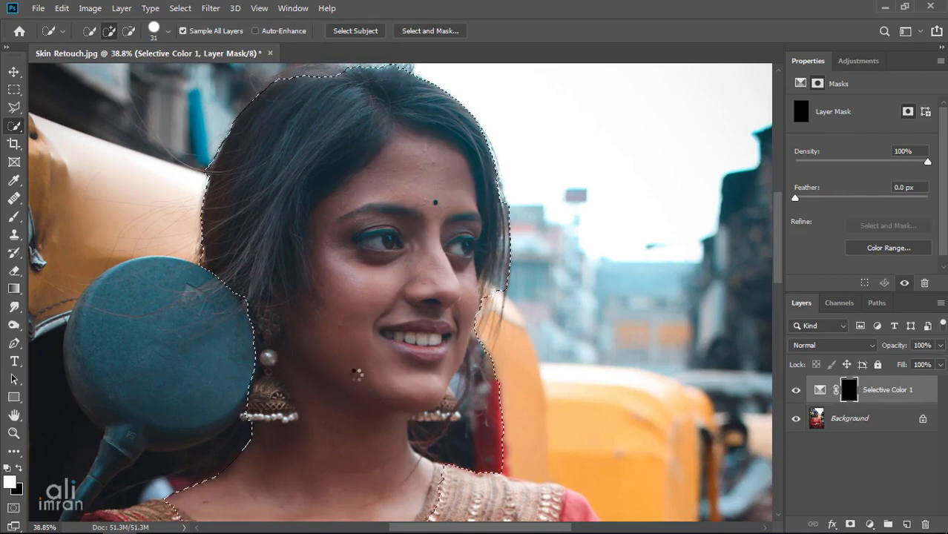
left_click_drag(324, 420, 339, 343)
Subtract the hair, background and clothing from the selection so it follows the face and neck skin.
key("alt")
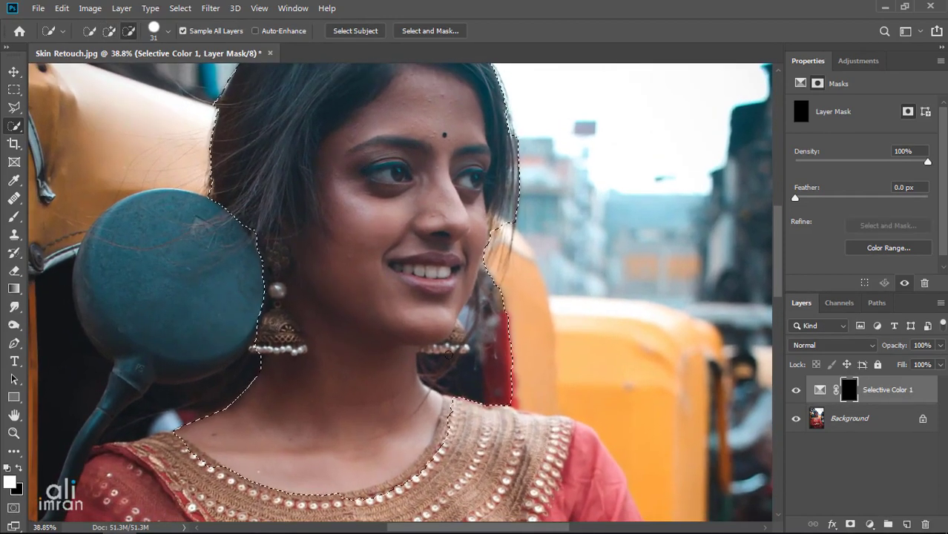
left_click_drag(449, 356, 469, 323)
left_click_drag(462, 271, 434, 303)
mouse_move(468, 230)
left_mouse_down()
mouse_move(468, 170)
mouse_move(441, 132)
mouse_move(400, 111)
mouse_move(408, 116)
mouse_move(336, 119)
mouse_move(271, 182)
mouse_move(220, 215)
mouse_move(191, 268)
mouse_move(232, 291)
left_mouse_up()
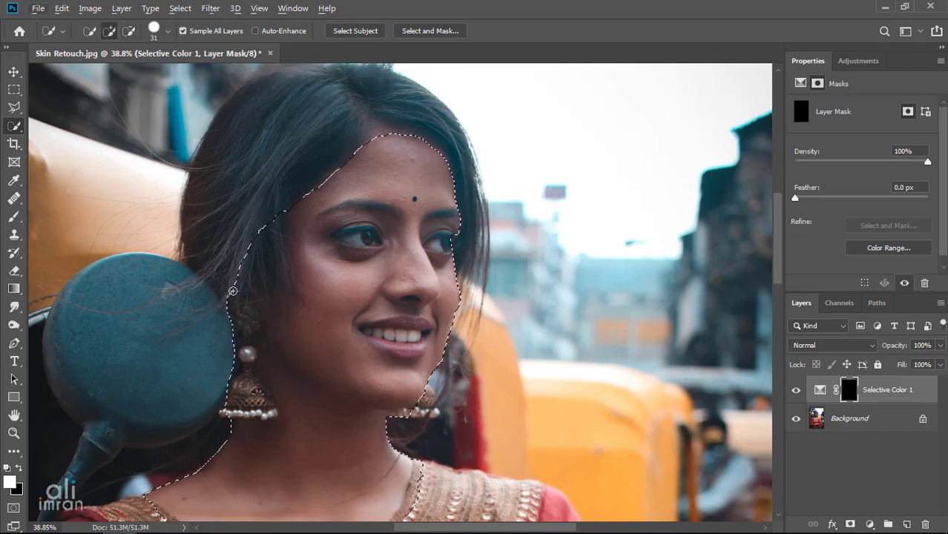
scroll(306, 310, "down", 1)
left_click_drag(352, 371, 417, 241)
scroll(312, 375, "down", 1)
left_click_drag(449, 367, 445, 339)
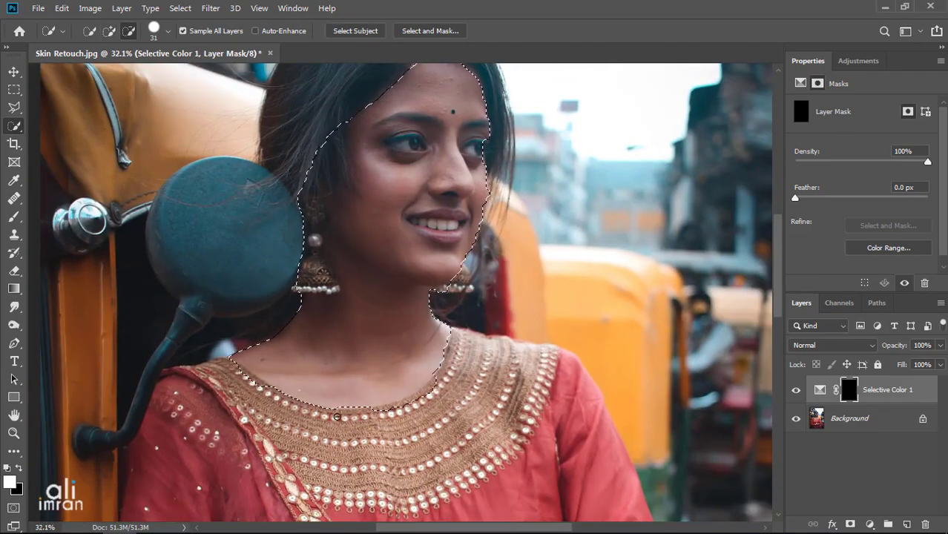
mouse_move(360, 173)
left_mouse_down()
mouse_move(368, 224)
mouse_move(367, 207)
left_mouse_up()
Paint the selected face and neck with white (ffffff) on the layer mask using a 359 px brush, and deselect.
right_click(14, 218)
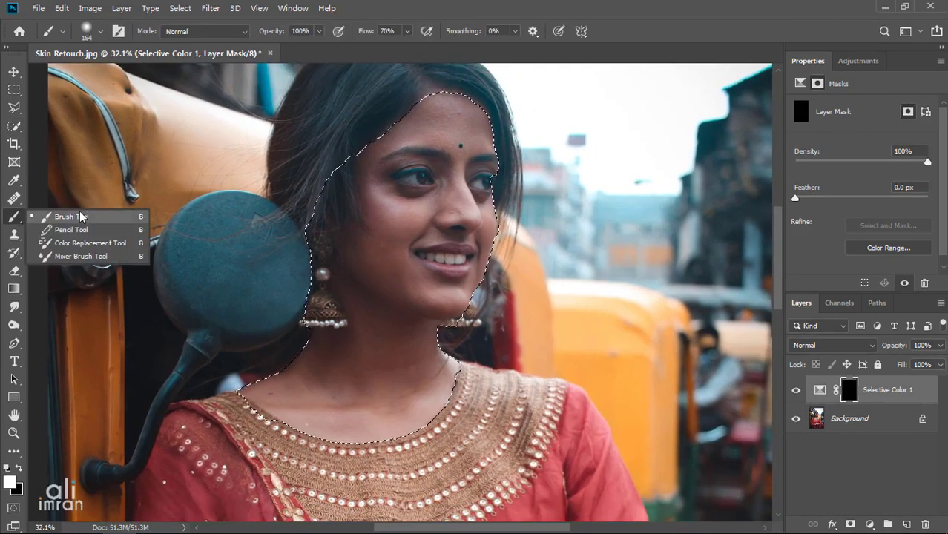
left_click(82, 216)
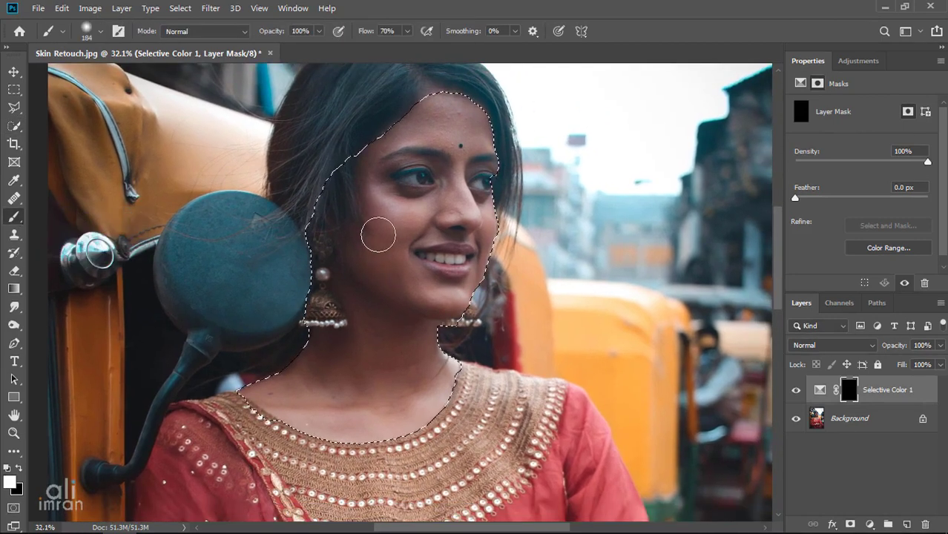
left_click(11, 484)
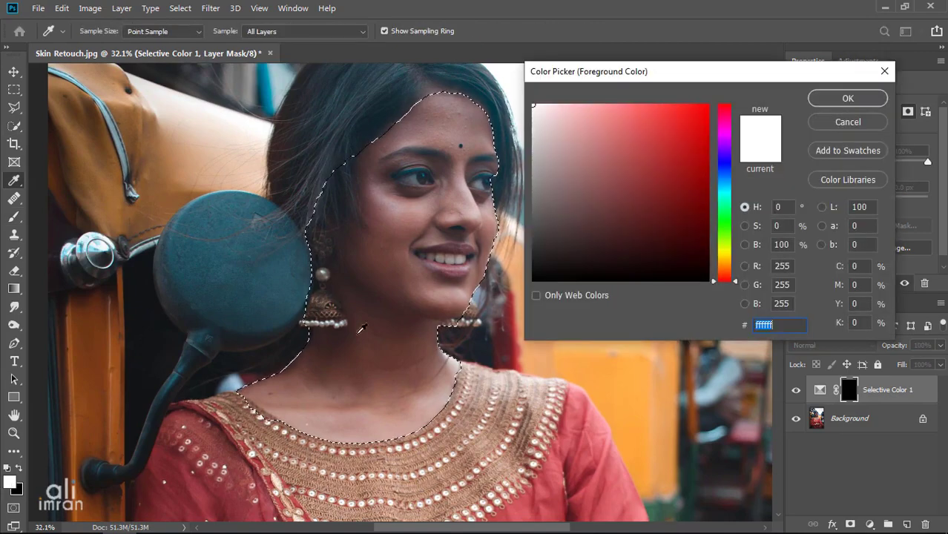
left_click_drag(538, 116, 532, 103)
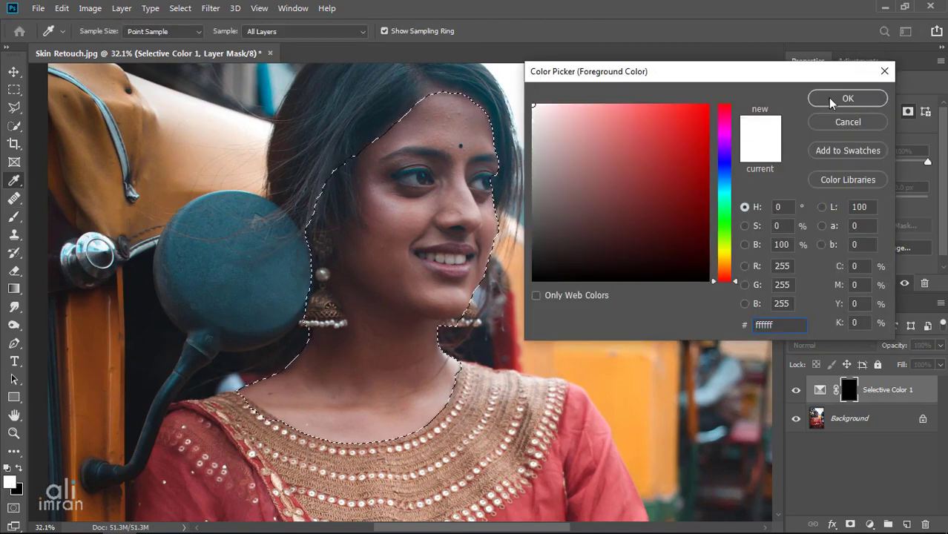
left_click(832, 103)
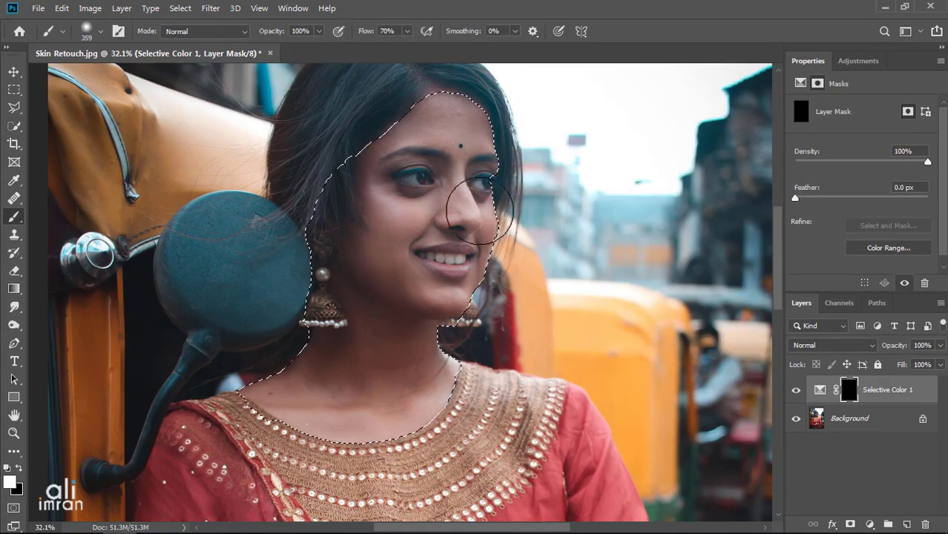
left_click_drag(453, 296, 321, 389)
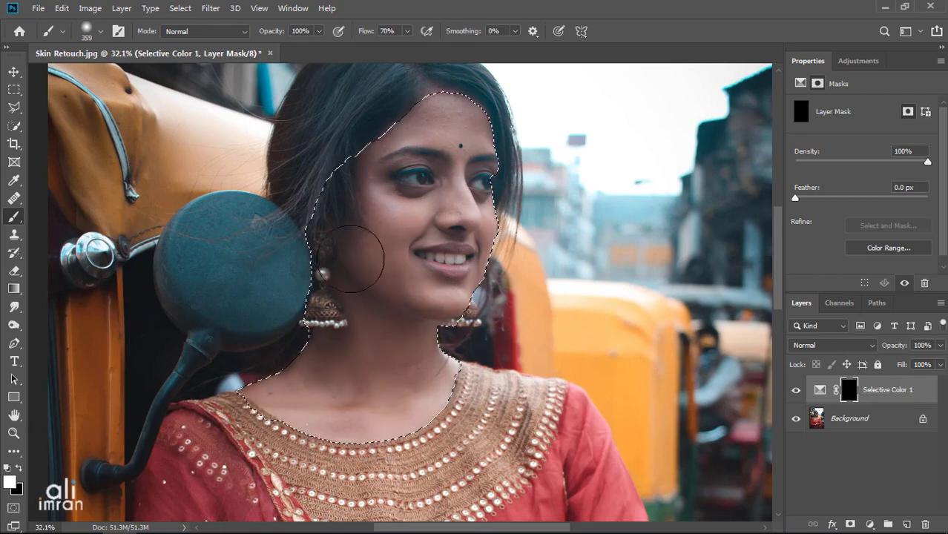
left_click_drag(356, 248, 360, 306)
mouse_move(426, 470)
left_mouse_down()
mouse_move(454, 353)
mouse_move(416, 423)
left_mouse_up()
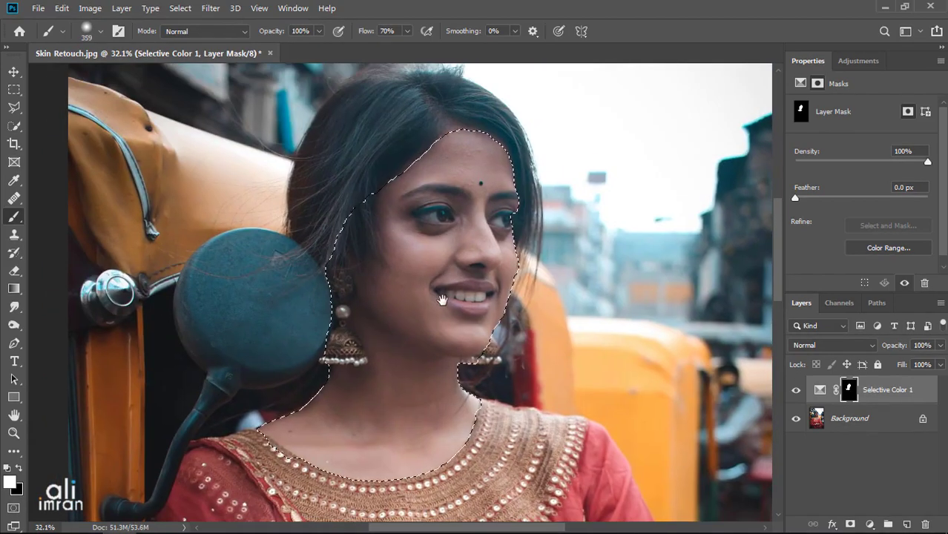
left_click(180, 8)
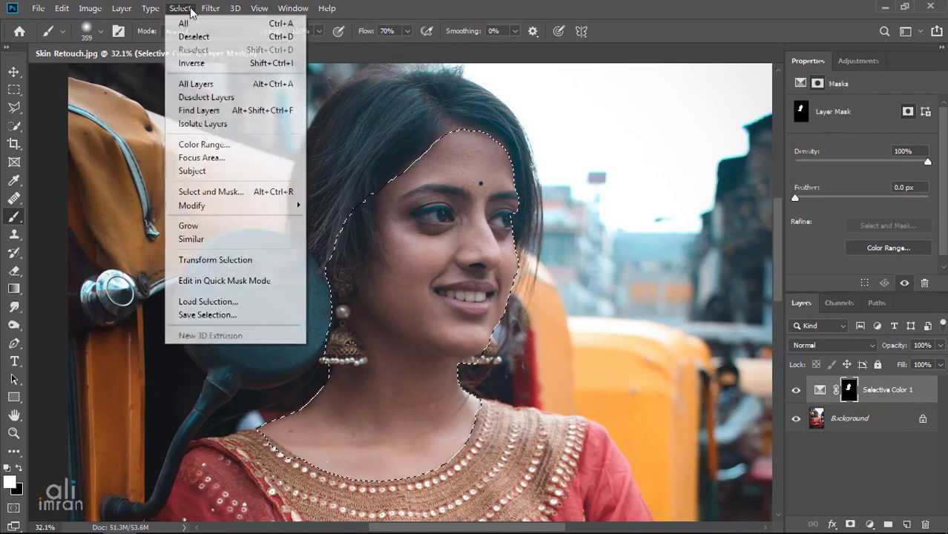
left_click(256, 37)
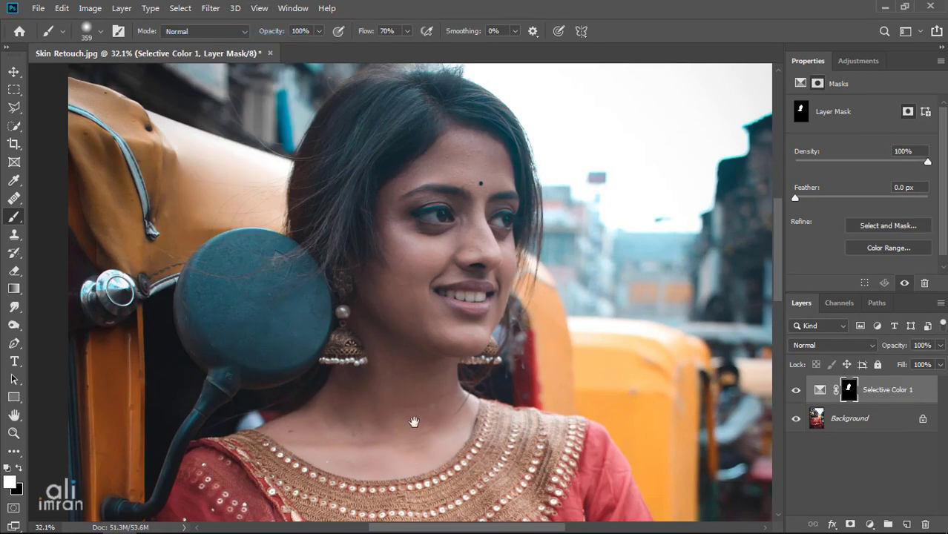
Paint white on the mask along the shoulder and neck edges with a 92 px brush.
scroll(412, 421, "up", 2)
scroll(383, 361, "up", 5)
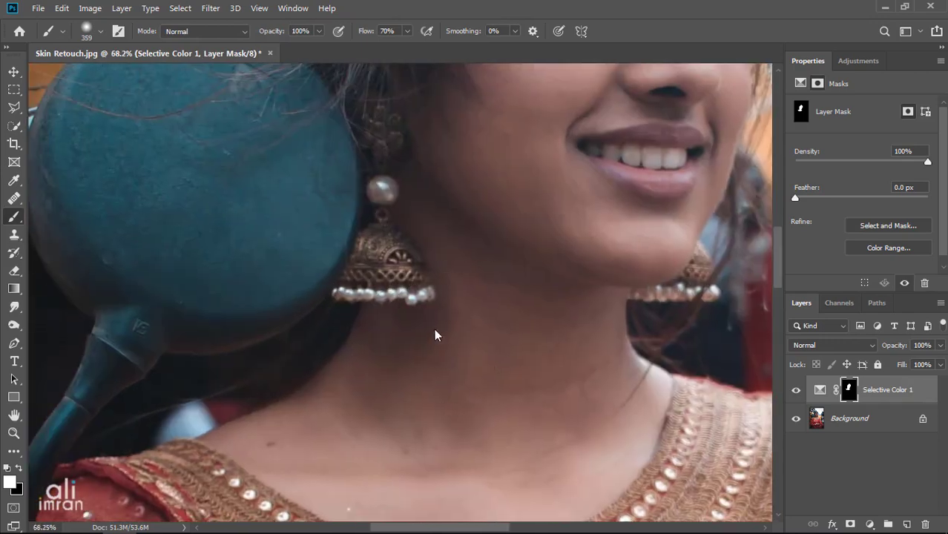
left_click_drag(462, 333, 395, 332)
left_click_drag(398, 373, 423, 283)
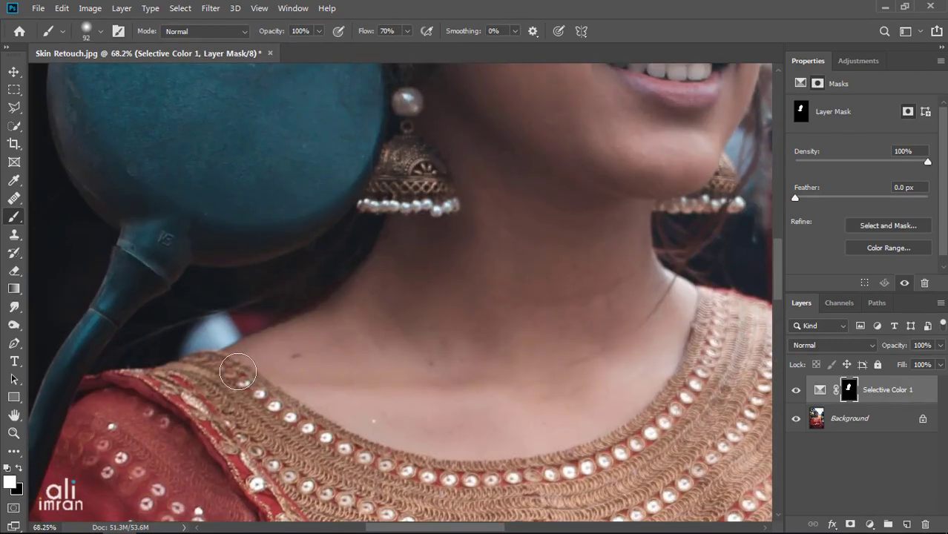
mouse_move(253, 376)
left_mouse_down()
mouse_move(290, 370)
mouse_move(288, 335)
mouse_move(328, 328)
left_mouse_up()
left_click_drag(397, 288, 320, 391)
Paint white on the layer mask along the jaw, forehead, cheek and chin edges with a 110 px brush.
mouse_move(343, 258)
left_mouse_down()
mouse_move(355, 257)
mouse_move(366, 299)
left_mouse_up()
left_click_drag(410, 202, 363, 377)
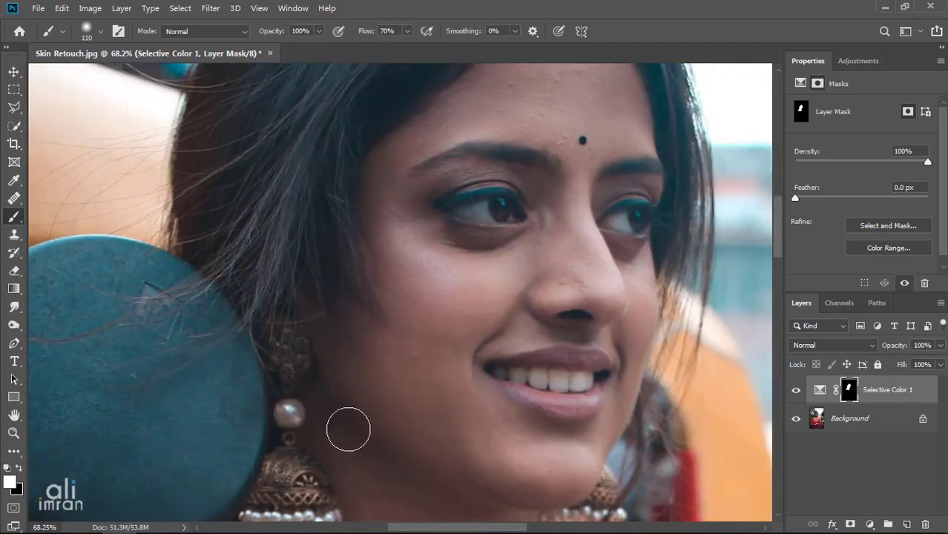
left_click_drag(443, 254, 375, 365)
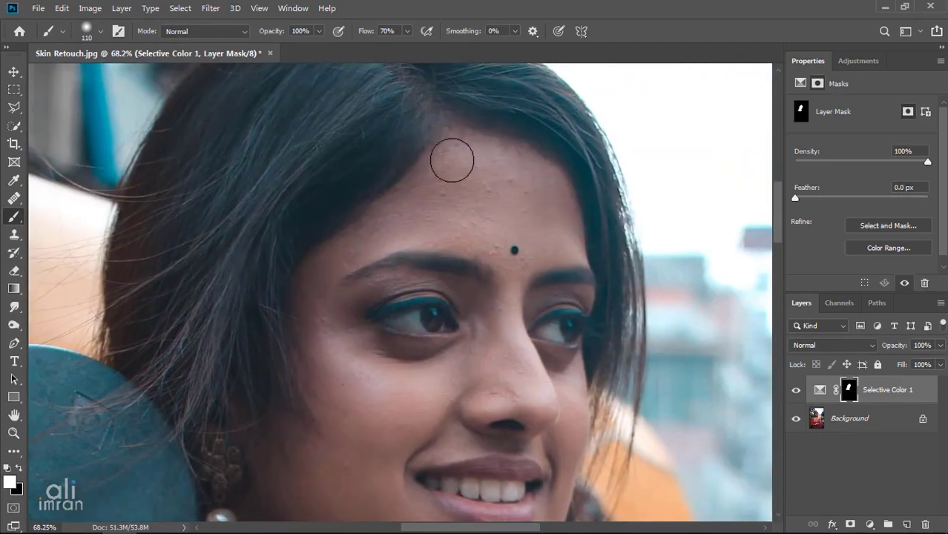
left_click_drag(566, 312, 465, 141)
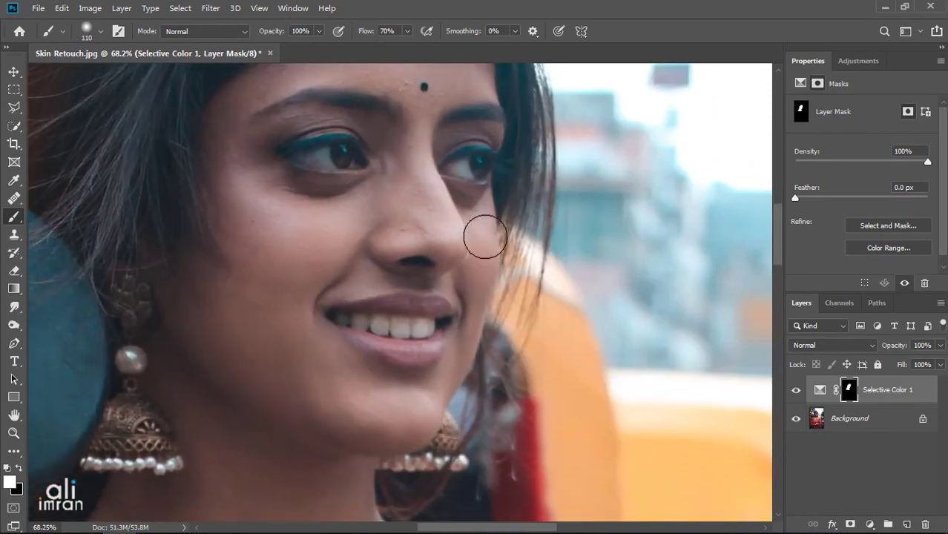
left_click_drag(466, 260, 501, 222)
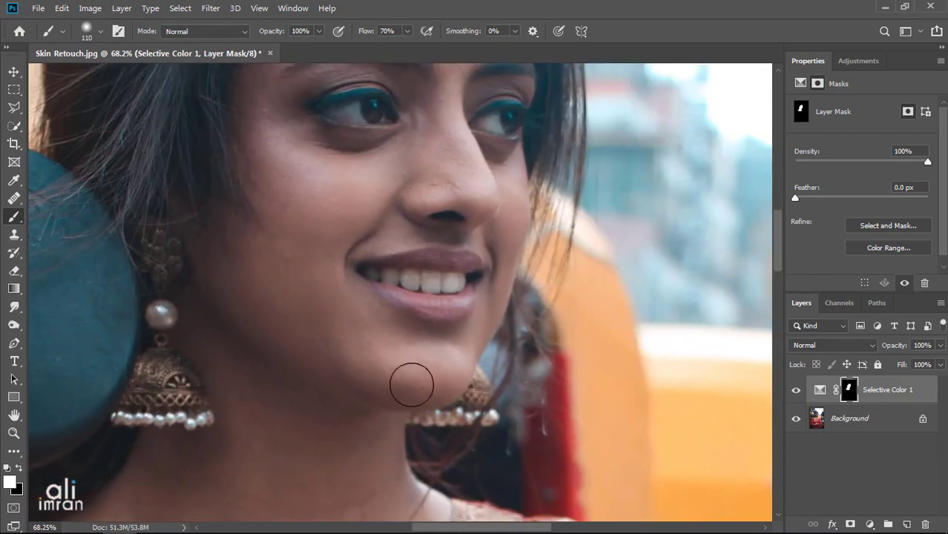
left_click_drag(410, 383, 451, 365)
left_click_drag(412, 409, 446, 343)
left_click_drag(498, 436, 549, 344)
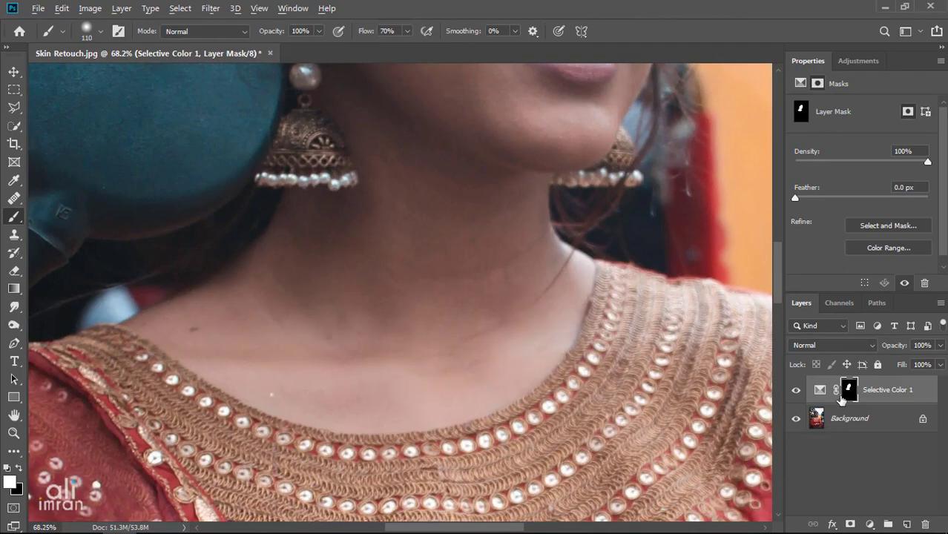
Show the layer mask on its own and paint white over the grey patch at the neckline with the 110 px brush.
left_click(846, 395, "alt")
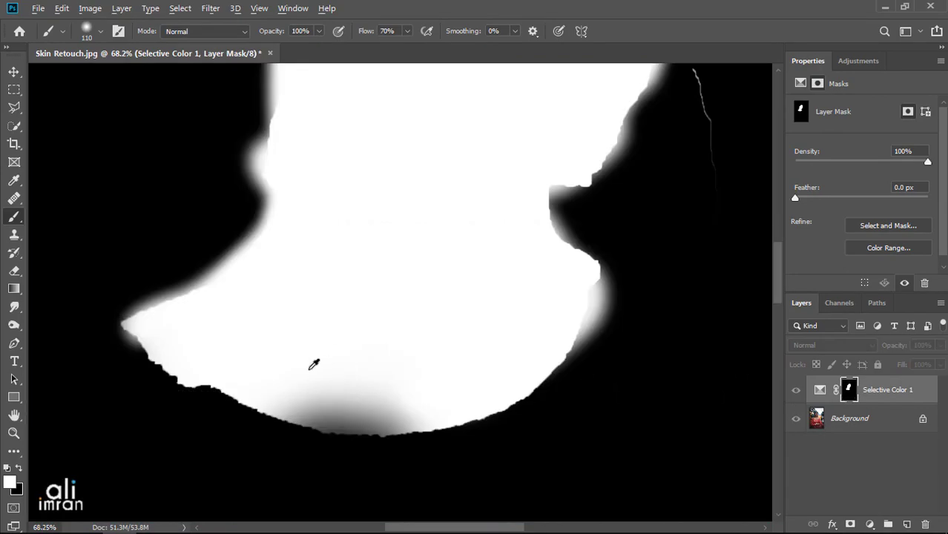
left_click_drag(310, 341, 336, 317)
mouse_move(324, 356)
left_mouse_down()
mouse_move(396, 377)
mouse_move(325, 375)
mouse_move(420, 393)
left_mouse_up()
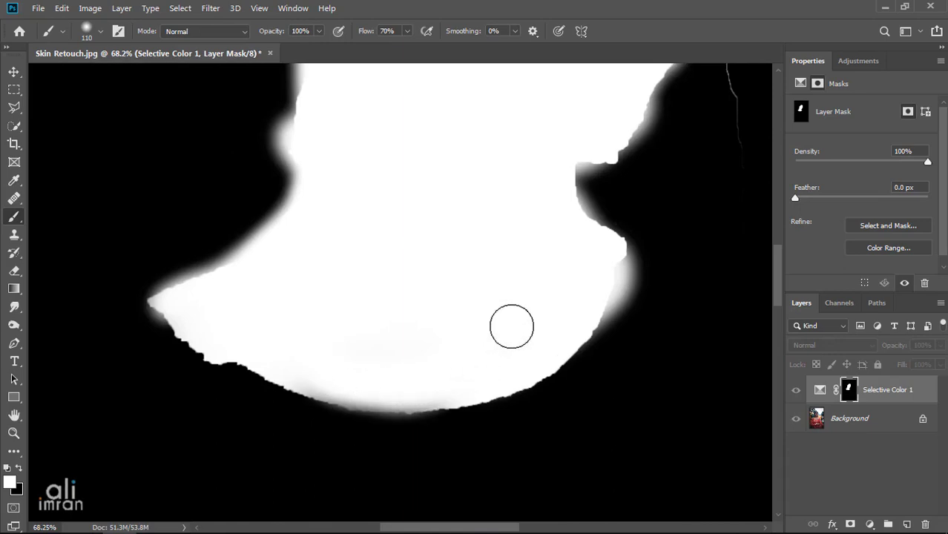
left_click_drag(557, 243, 473, 363)
mouse_move(257, 374)
left_mouse_down()
mouse_move(381, 436)
mouse_move(455, 298)
left_mouse_up()
left_click_drag(343, 373, 328, 374)
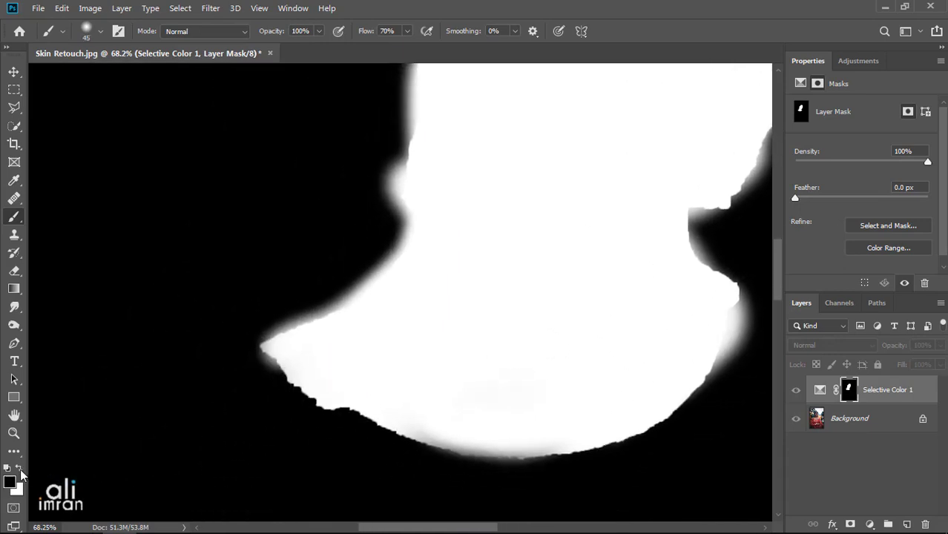
Clean the mask's neckline edge with black using a 45 px brush, and fill the neck's side edge with white.
mouse_move(260, 364)
left_mouse_down()
mouse_move(348, 421)
mouse_move(254, 360)
mouse_move(444, 466)
left_mouse_up()
left_click_drag(395, 294, 338, 381)
left_click_drag(353, 265, 345, 278)
left_click_drag(372, 281, 322, 348)
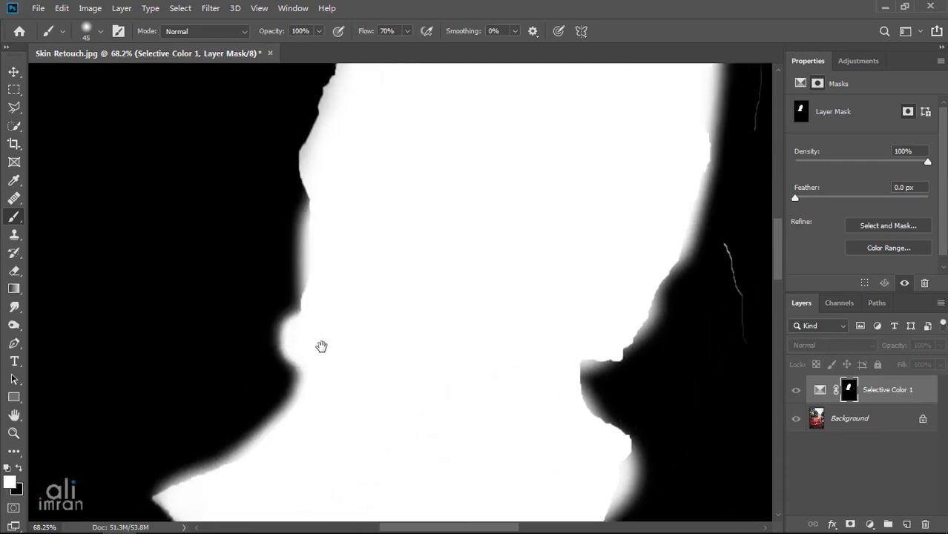
left_click_drag(464, 263, 226, 390)
Paint black over the stray marks beside the face on the mask using a 139 px brush, and return to the image view.
left_click(19, 469)
mouse_move(380, 154)
left_mouse_down()
mouse_move(412, 153)
mouse_move(437, 363)
left_mouse_up()
left_click_drag(428, 463, 467, 165)
left_click_drag(444, 162, 461, 349)
scroll(297, 222, "down", 1)
left_click_drag(285, 212, 463, 335)
scroll(462, 334, "down", 1)
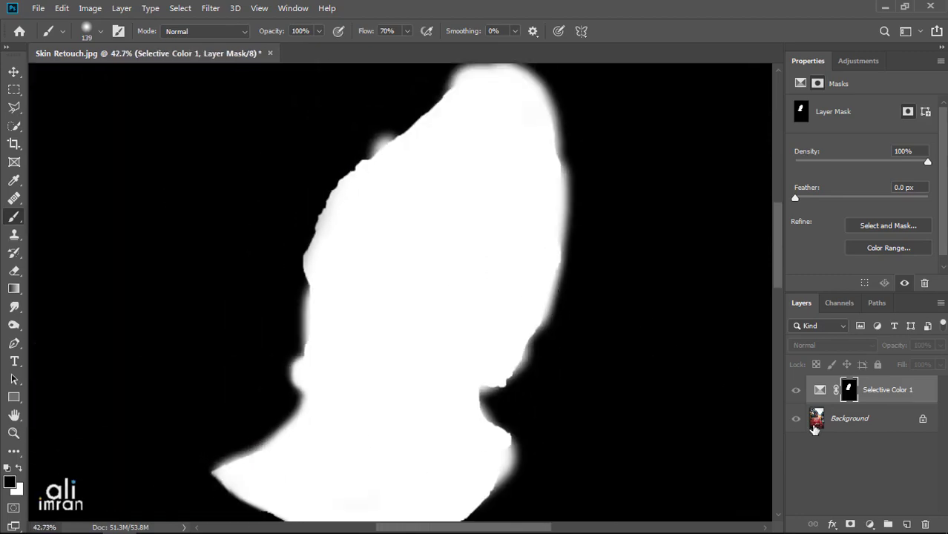
left_click(849, 389, "alt")
Paint white on the mask over the forehead and face with a 275 px brush.
left_click_drag(436, 214, 405, 326)
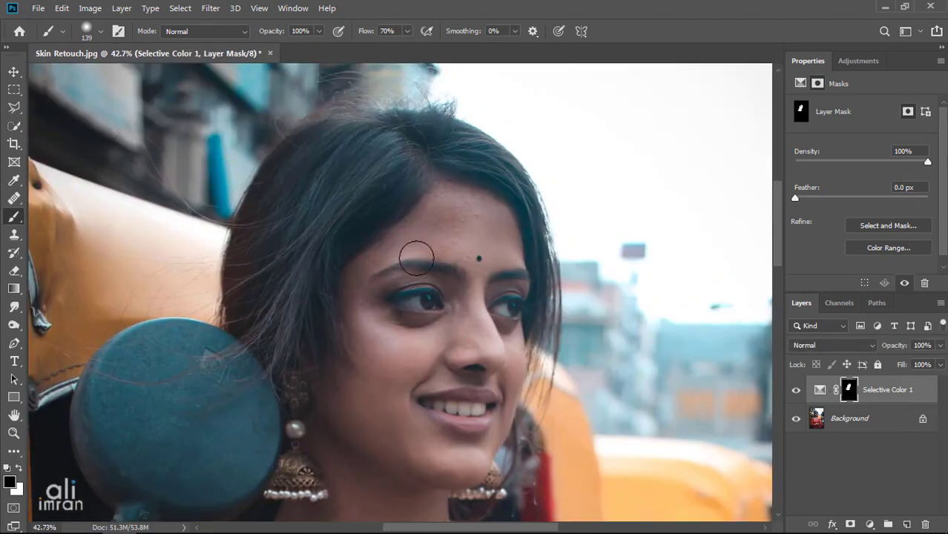
left_click_drag(447, 229, 469, 230)
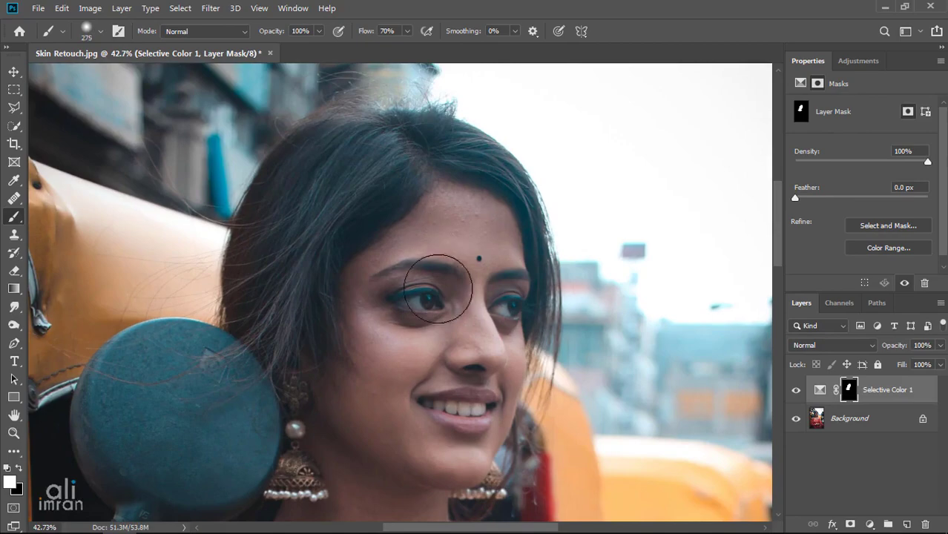
left_click_drag(451, 393, 466, 277)
Paint black on the mask over the upper and lower lips with a 34 px brush to exclude them from the adjustment.
scroll(472, 288, "up", 4)
scroll(507, 284, "up", 4)
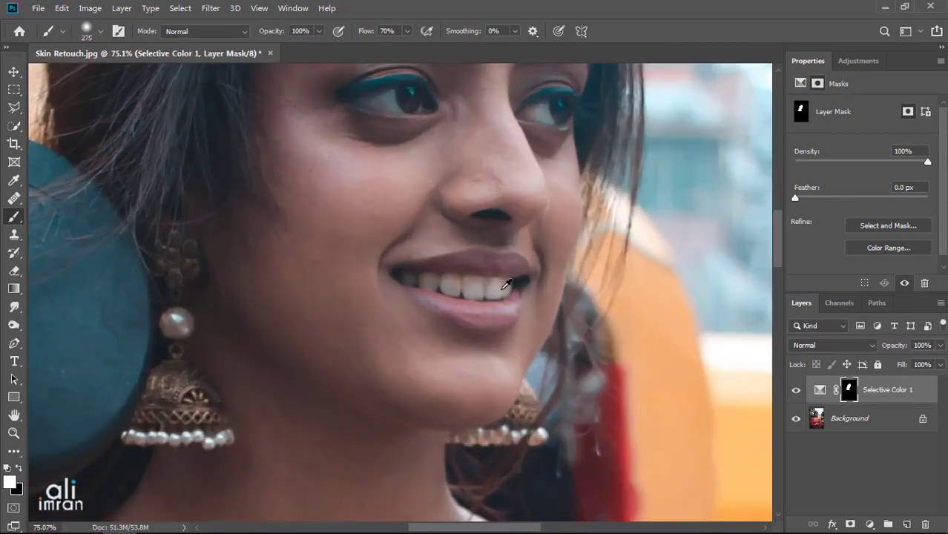
mouse_move(474, 284)
left_mouse_down()
mouse_move(415, 287)
mouse_move(441, 294)
mouse_move(423, 294)
left_mouse_up()
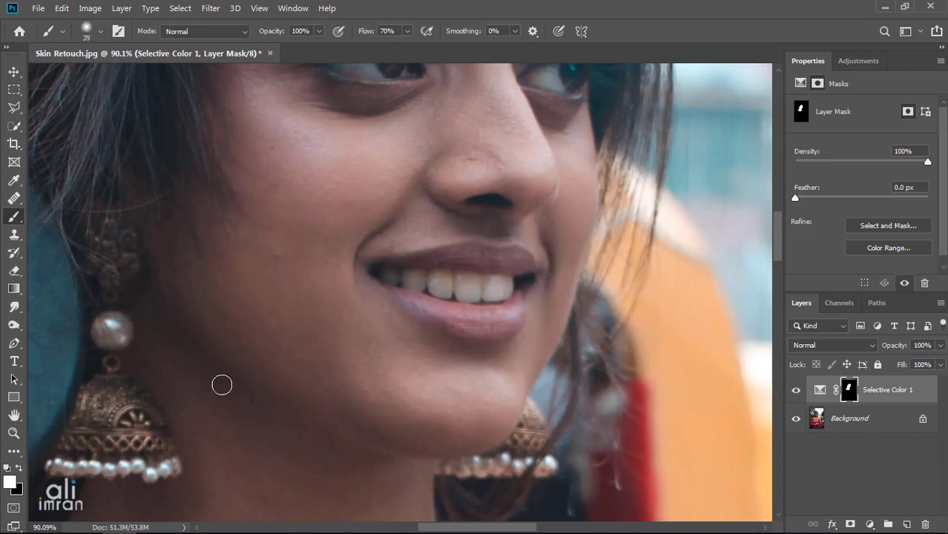
left_click(18, 468)
mouse_move(443, 265)
left_mouse_down()
mouse_move(477, 257)
mouse_move(527, 269)
mouse_move(515, 300)
mouse_move(484, 308)
mouse_move(399, 296)
mouse_move(487, 331)
mouse_move(521, 323)
mouse_move(495, 326)
left_mouse_up()
scroll(495, 326, "up", 2)
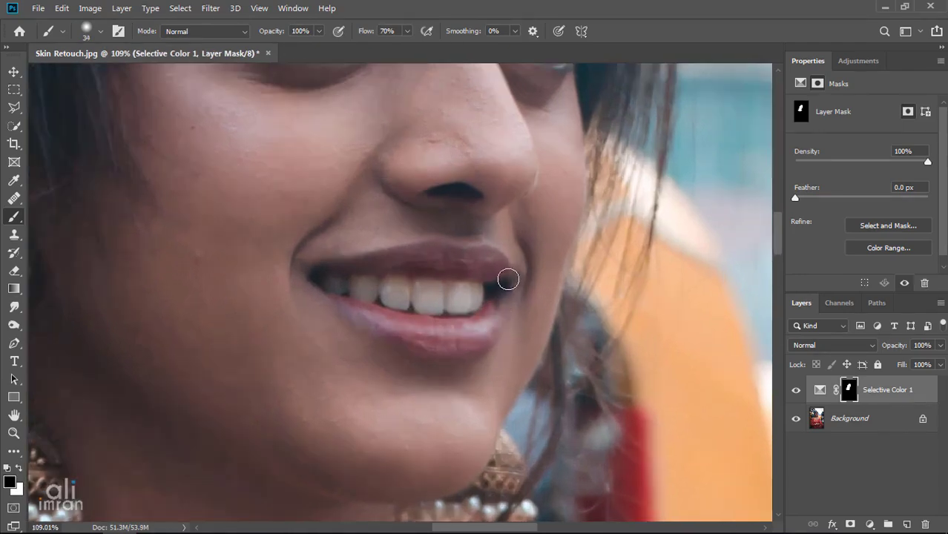
mouse_move(490, 259)
left_mouse_down()
mouse_move(374, 262)
mouse_move(315, 278)
mouse_move(413, 328)
mouse_move(345, 309)
left_mouse_up()
left_click_drag(466, 337, 420, 347)
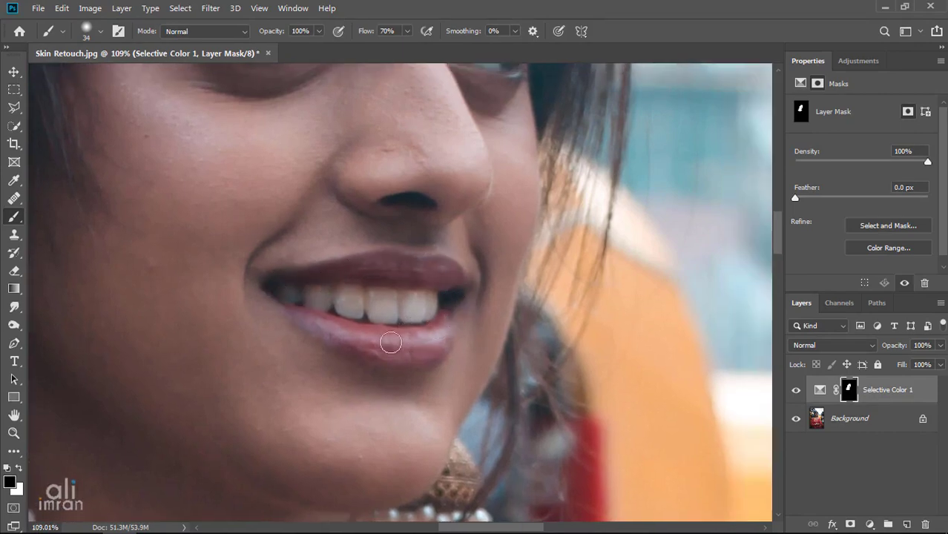
Show the mask on its own, fill the remaining gaps in the lip area with black, and return to the image view.
left_click(851, 392, "alt")
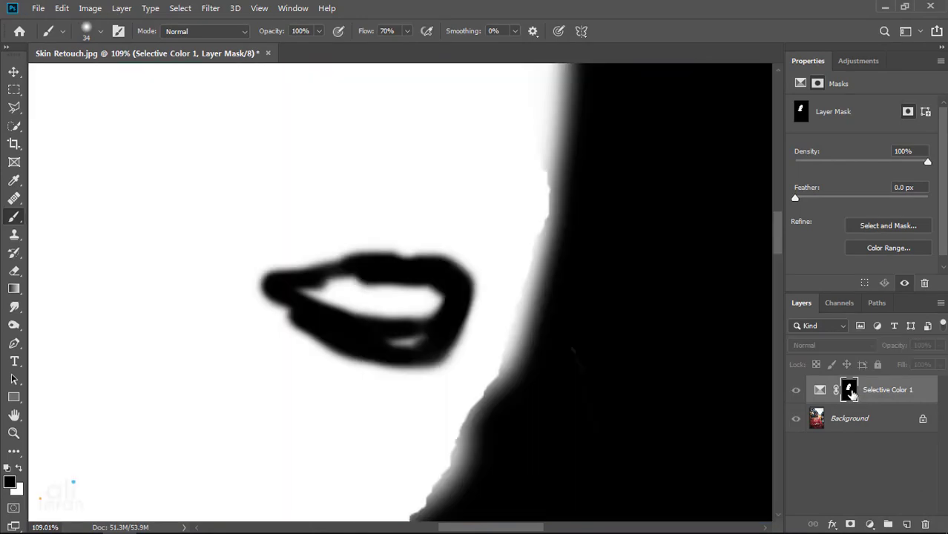
left_click_drag(303, 314, 424, 341)
left_click_drag(328, 276, 332, 276)
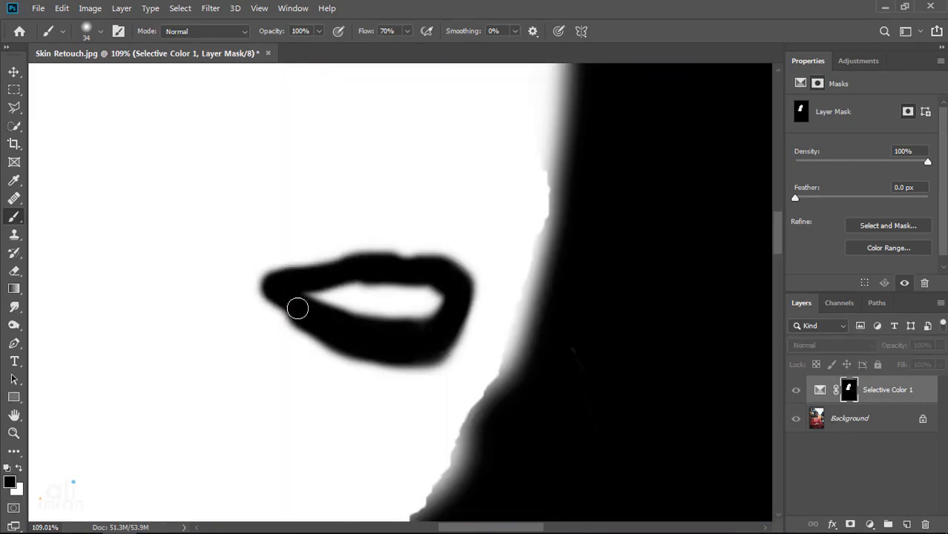
left_click(850, 392, "alt")
key("ctrl+0")
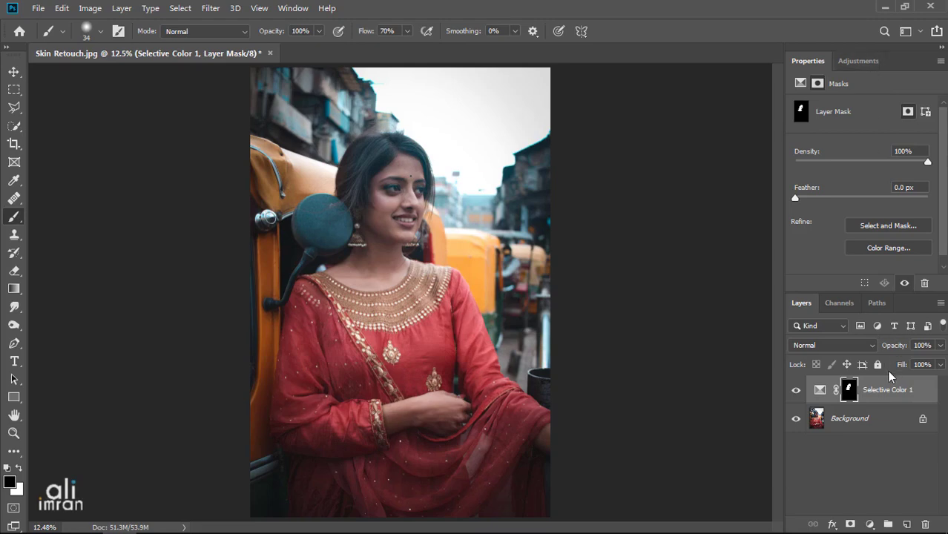
Add a Levels adjustment clipped to the Selective Color 1 layer, with the white input level set to 218.
left_click(885, 392)
left_click(861, 63)
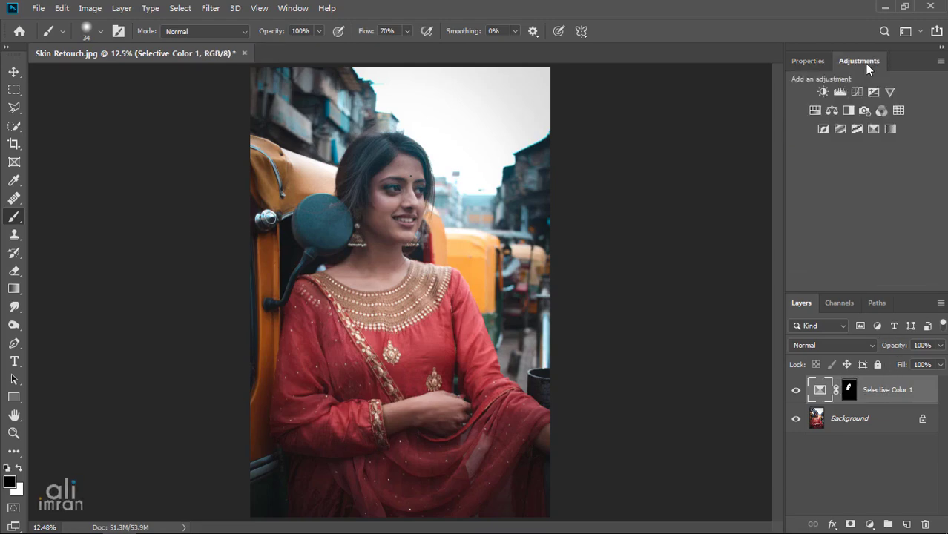
left_click(841, 92)
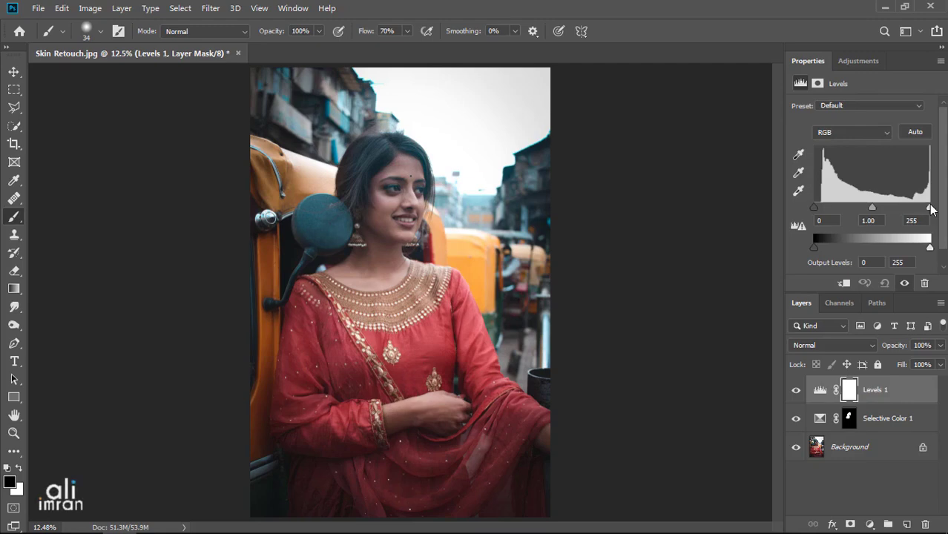
left_click_drag(930, 208, 918, 209)
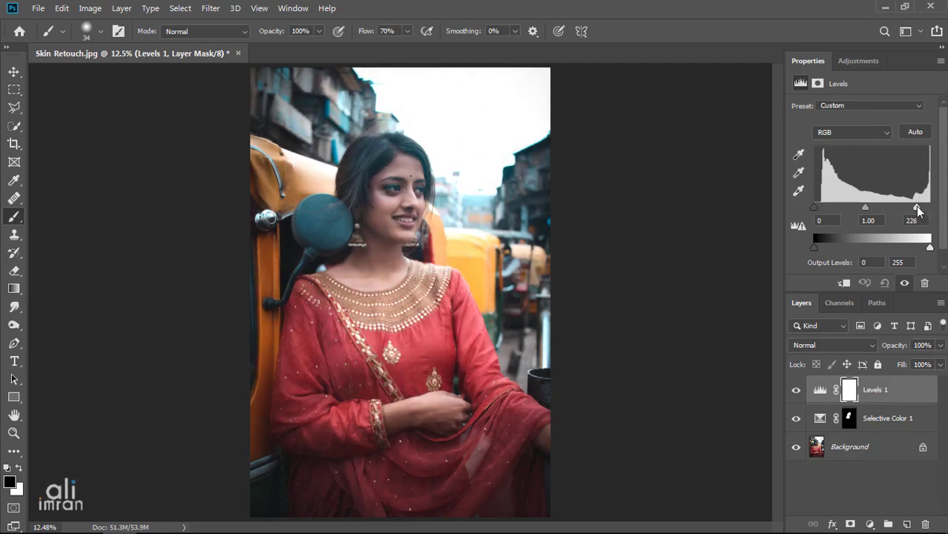
left_click_drag(916, 211, 917, 211)
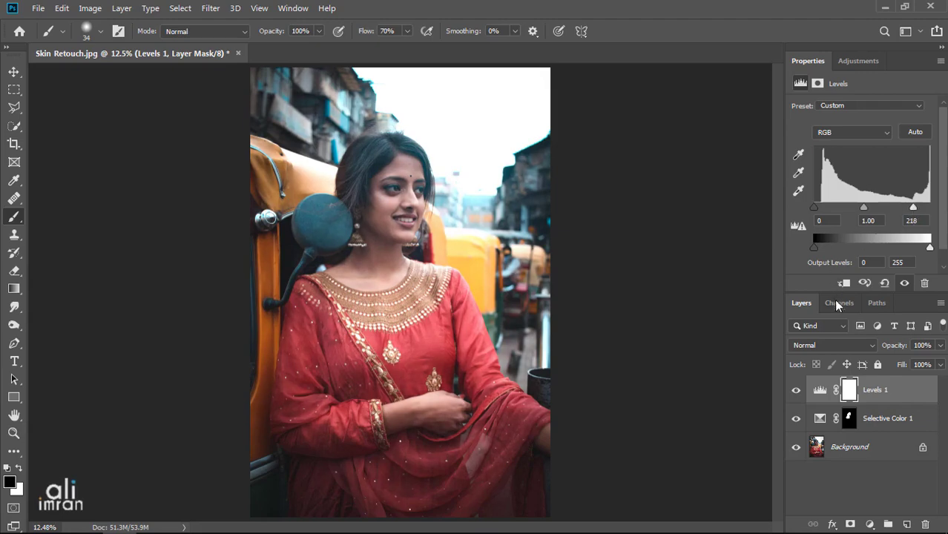
left_click(845, 284)
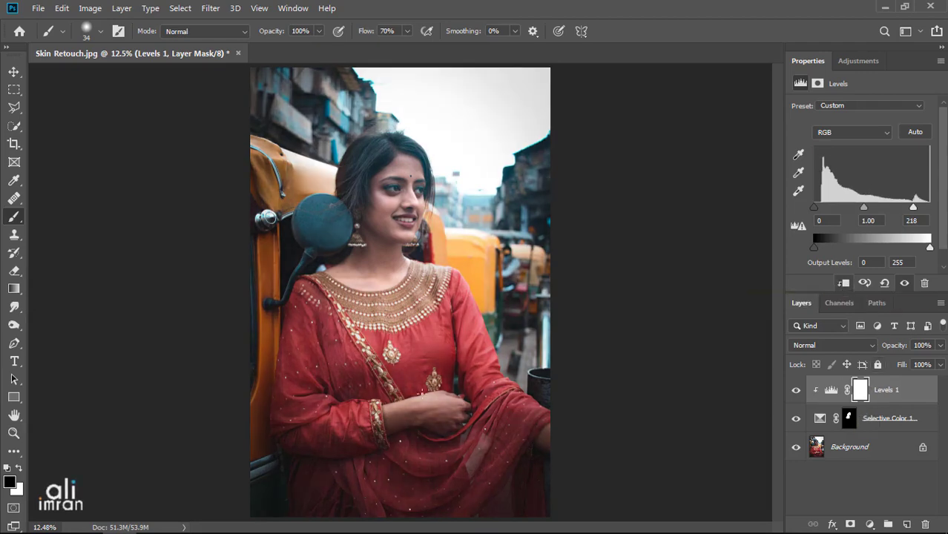
Paint white on the Selective Color 1 mask over the woman's hand and forearm using a 211 px brush.
key("v")
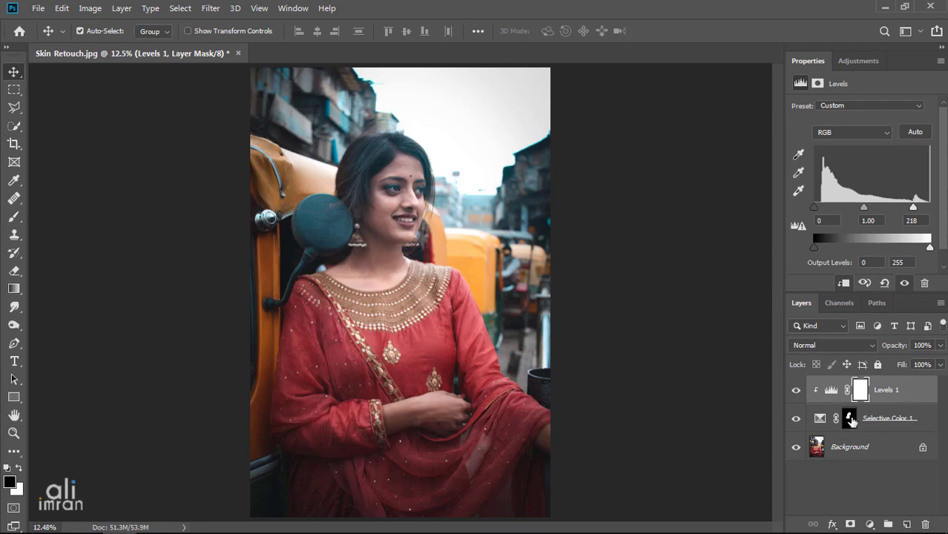
left_click(851, 419)
scroll(462, 424, "up", 6)
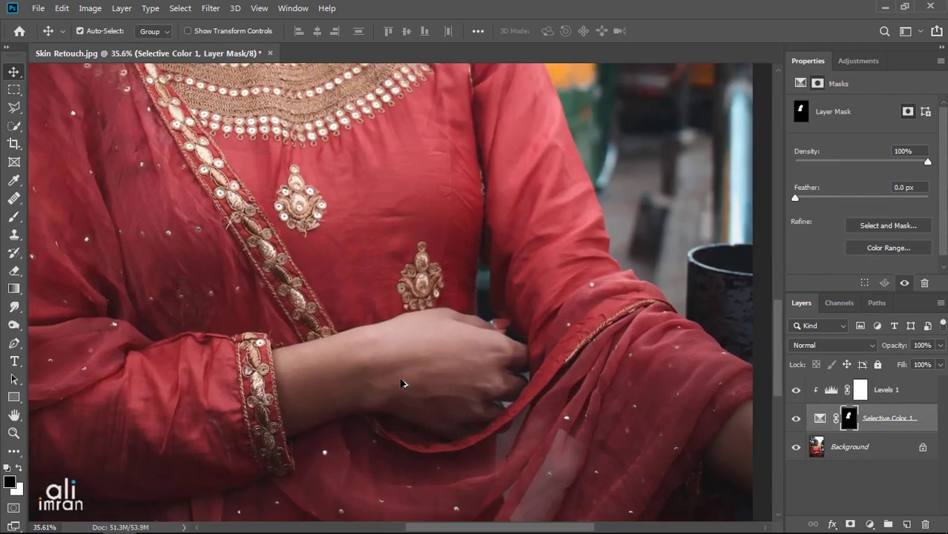
scroll(401, 383, "up", 2)
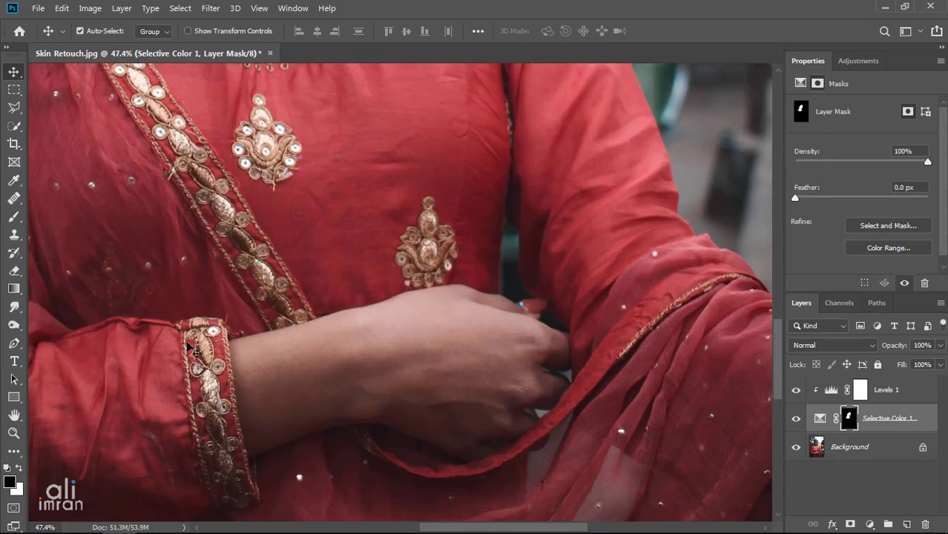
left_click(13, 216)
right_click(392, 360, "alt")
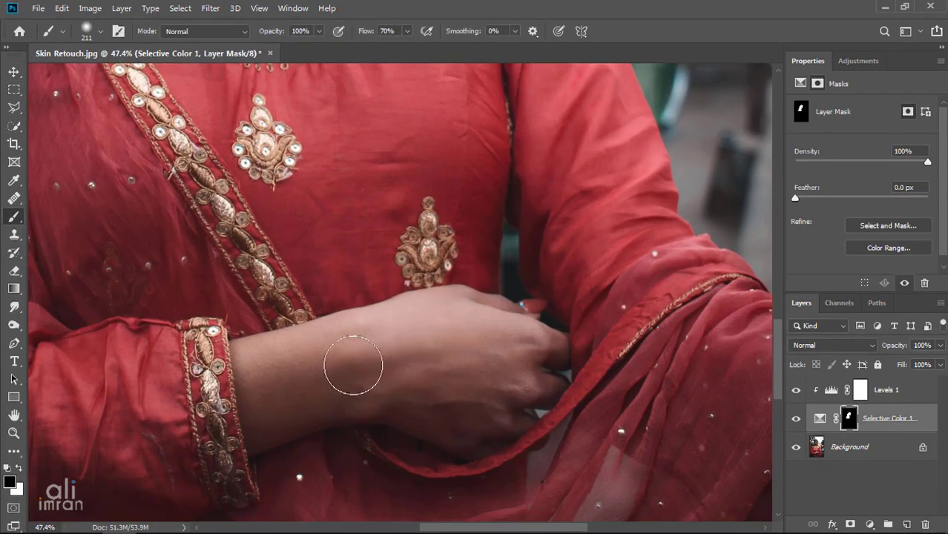
key("x")
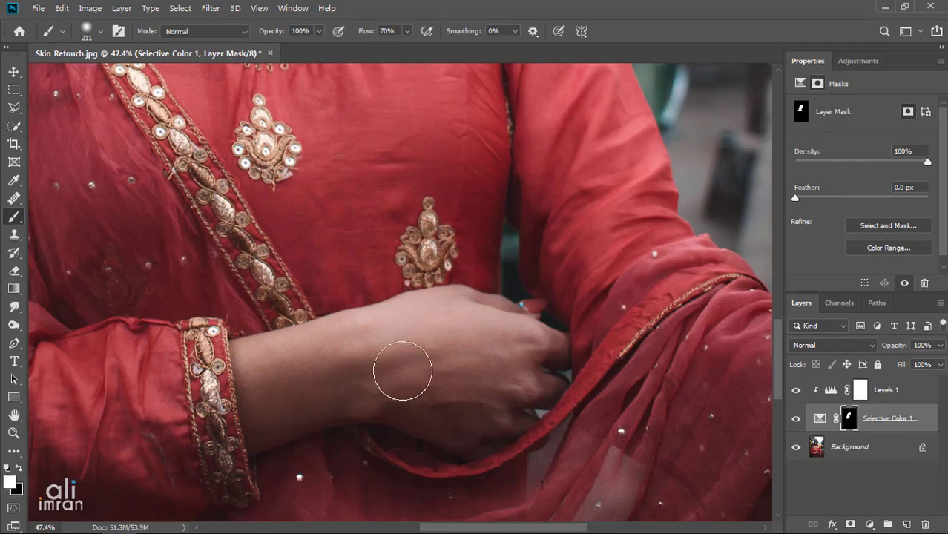
mouse_move(403, 371)
left_mouse_down()
mouse_move(431, 361)
mouse_move(484, 369)
mouse_move(257, 372)
mouse_move(277, 433)
mouse_move(503, 392)
mouse_move(449, 376)
mouse_move(476, 362)
left_mouse_up()
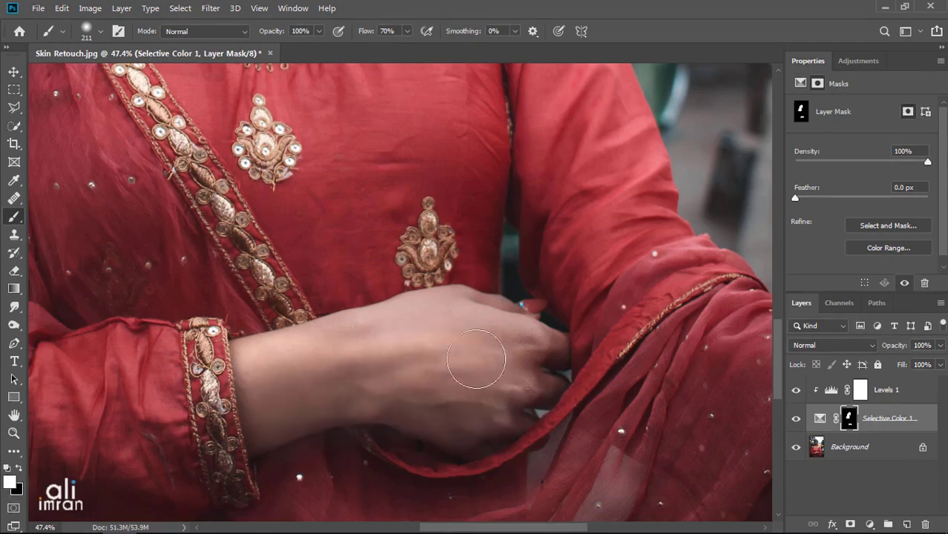
Extend the white mask painting over the fingers and the upper part of the hand, reducing the brush to 106 px.
scroll(481, 355, "up", 5)
right_click(500, 331, "alt")
scroll(527, 289, "up", 5)
right_click(484, 336, "alt")
mouse_move(376, 285)
left_mouse_down()
mouse_move(466, 306)
mouse_move(501, 330)
mouse_move(300, 322)
mouse_move(490, 381)
left_mouse_up()
right_click(300, 321, "alt")
left_click_drag(223, 371, 513, 331)
mouse_move(371, 319)
left_mouse_down()
mouse_move(515, 288)
mouse_move(314, 393)
left_mouse_up()
scroll(449, 412, "down", 1)
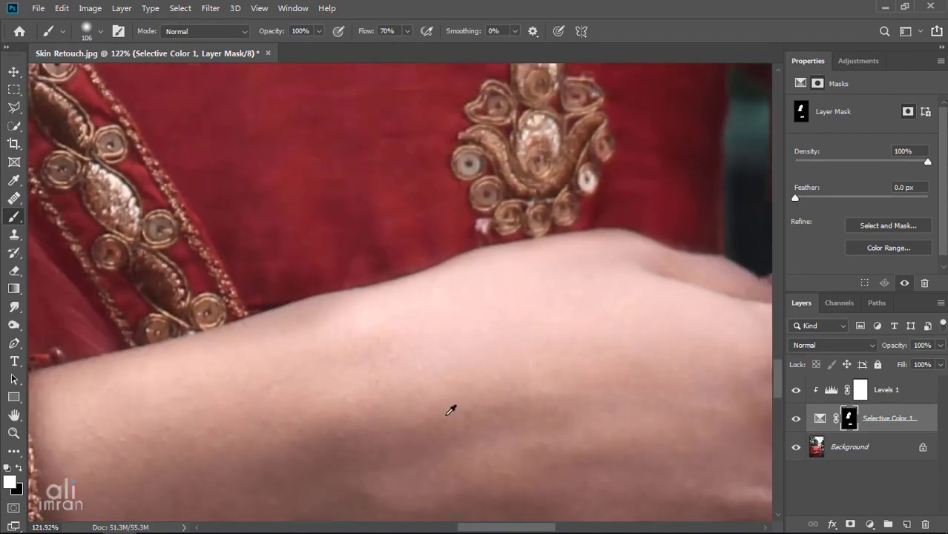
Paint white on the mask along the forearm's upper edge up to the sleeve cuff with a 54 px brush.
left_click_drag(447, 411, 570, 340)
left_click_drag(451, 275, 346, 296)
right_click(346, 319, "alt")
left_click_drag(502, 224, 420, 249)
scroll(250, 254, "down", 3)
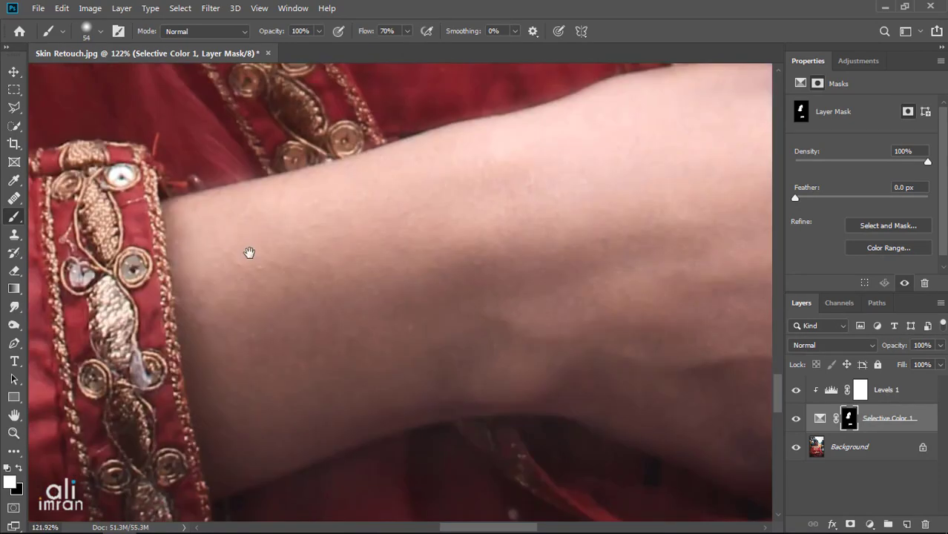
scroll(202, 305, "down", 3)
Paint white on the mask over the underside of the forearm and lower hand, enlarging the brush to 195 px.
right_click(297, 288, "alt")
mouse_move(348, 292)
left_mouse_down()
mouse_move(407, 235)
mouse_move(492, 215)
left_mouse_up()
right_click(515, 219, "alt")
left_click_drag(251, 339, 455, 274)
left_click_drag(624, 267, 379, 263)
right_click(379, 265, "alt")
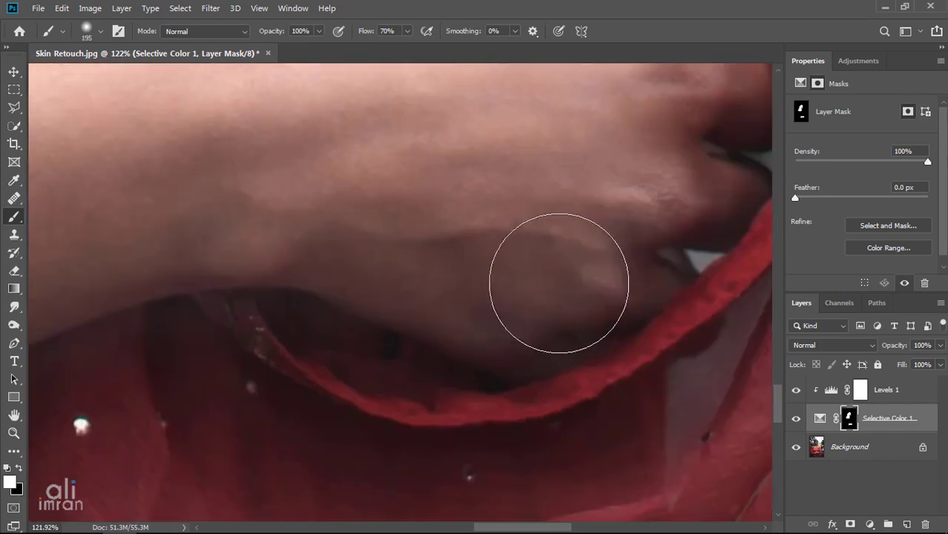
Refine the Selective Color 1 mask along the hand's lower edge beside the dupatta with a 41 px brush, painting white and correcting with black.
right_click(556, 284, "alt")
mouse_move(510, 342)
left_mouse_down()
mouse_move(556, 351)
mouse_move(424, 322)
left_mouse_up()
right_click(455, 300, "alt")
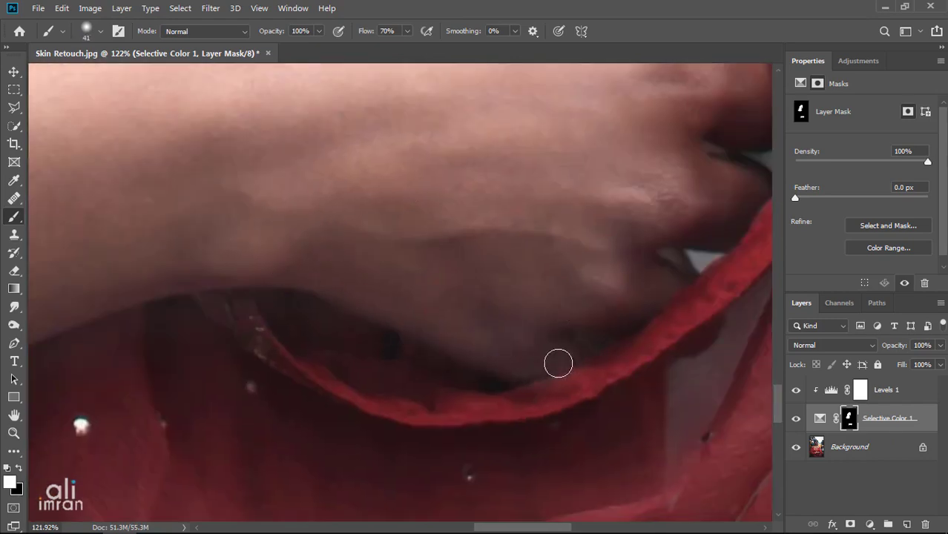
left_click_drag(550, 321, 479, 334)
mouse_move(566, 293)
left_mouse_down()
mouse_move(587, 286)
mouse_move(555, 332)
left_mouse_up()
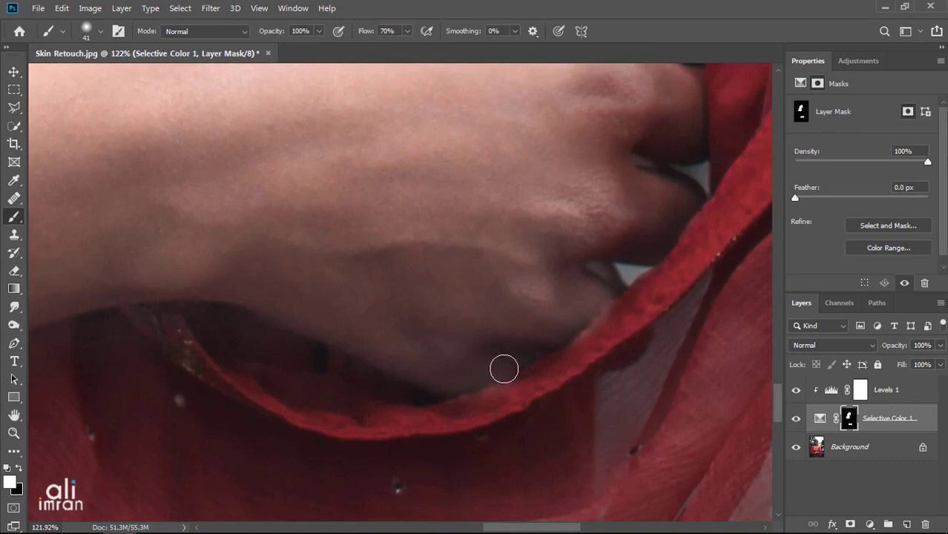
left_click_drag(505, 369, 504, 376)
left_click_drag(433, 323, 363, 362)
key("x")
left_click_drag(455, 449, 409, 451)
key("x")
left_click_drag(521, 317, 458, 336)
Paint white on the mask over the fingers and knuckles where they meet the dupatta, using a 52 px brush.
right_click(469, 269, "alt")
mouse_move(505, 262)
left_mouse_down()
mouse_move(483, 284)
mouse_move(449, 278)
left_mouse_up()
right_click(448, 278, "alt")
left_click_drag(505, 251, 505, 307)
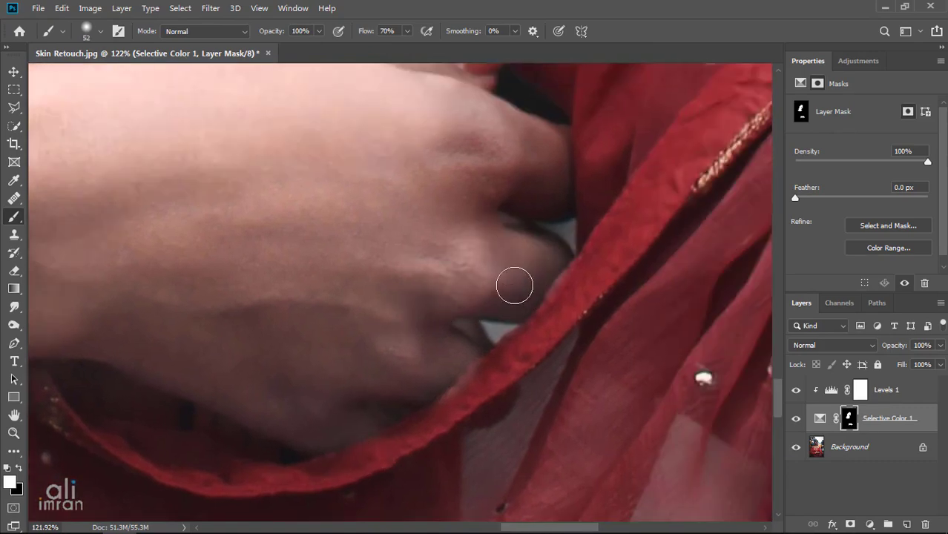
left_click_drag(493, 201, 450, 258)
mouse_move(507, 188)
left_mouse_down()
mouse_move(495, 236)
mouse_move(459, 236)
mouse_move(495, 201)
mouse_move(399, 199)
mouse_move(411, 285)
left_mouse_up()
Display the Selective Color 1 mask by itself and fill the gray patches inside the hand with white using a 132 px brush.
right_click(335, 354, "alt")
left_click_drag(280, 327, 544, 290)
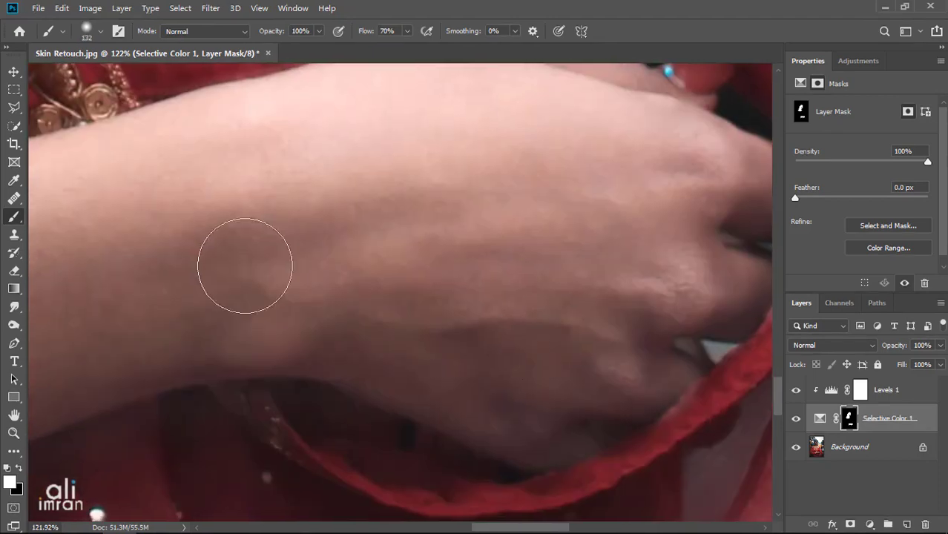
left_click(850, 419, "alt")
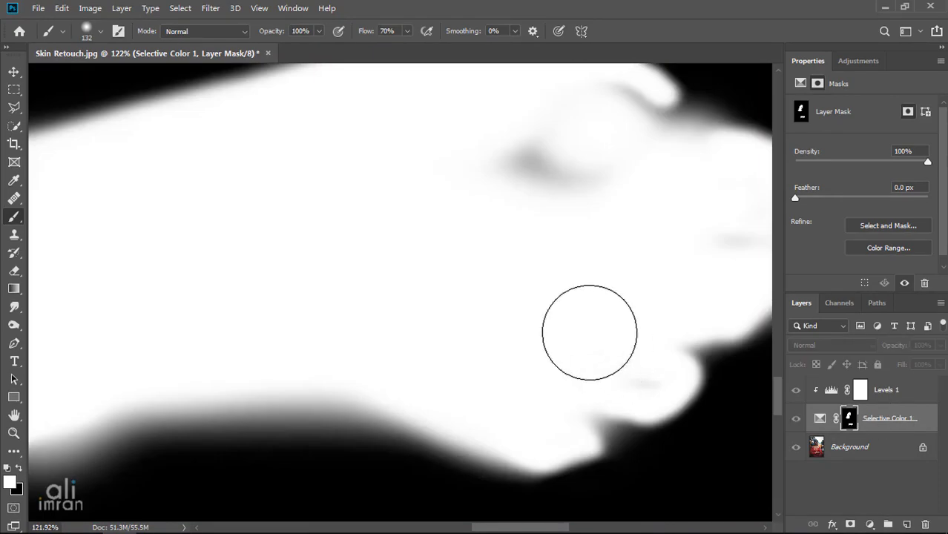
mouse_move(535, 166)
left_mouse_down()
mouse_move(560, 170)
mouse_move(491, 256)
left_mouse_up()
mouse_move(368, 134)
left_mouse_down()
mouse_move(412, 149)
mouse_move(426, 133)
left_mouse_up()
mouse_move(534, 186)
left_mouse_down()
mouse_move(517, 183)
mouse_move(542, 184)
left_mouse_up()
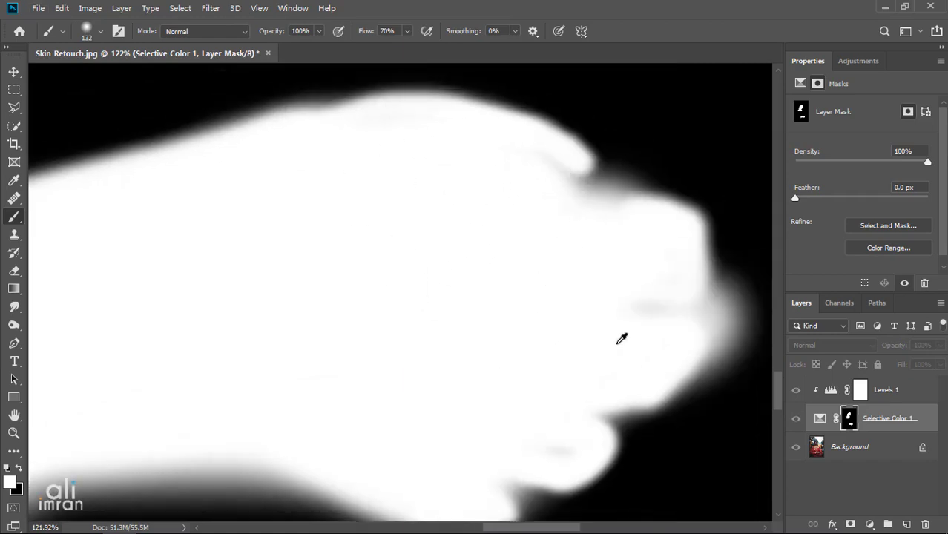
left_click_drag(628, 310, 653, 306)
left_click_drag(591, 318, 616, 250)
scroll(616, 250, "down", 3)
left_click_drag(137, 213, 367, 232)
mouse_move(379, 217)
left_mouse_down()
mouse_move(360, 288)
mouse_move(442, 368)
left_mouse_up()
scroll(489, 225, "right", 3)
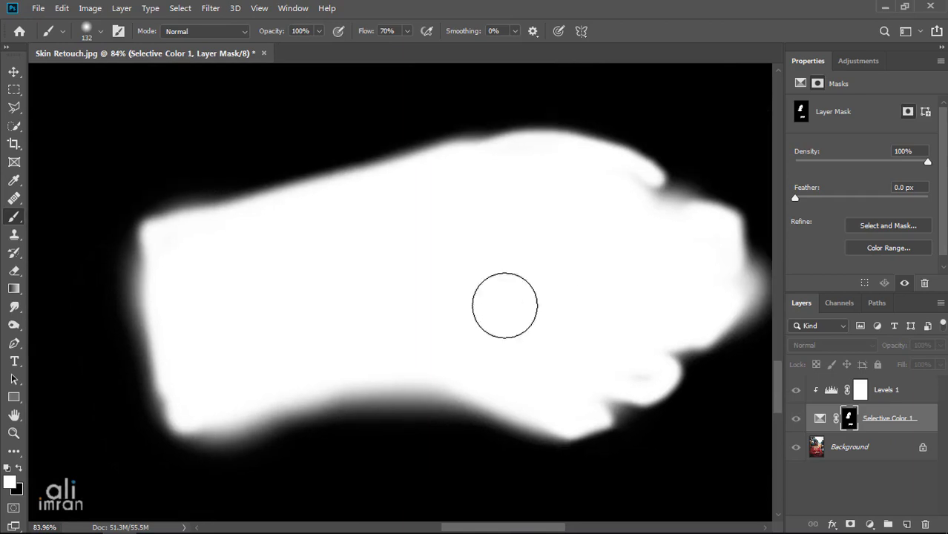
Clean up the soft edges around the hand and forearm on the mask with a 63 px black brush, and return to the image.
left_click_drag(504, 306, 480, 305)
key("x")
mouse_move(368, 421)
left_mouse_down()
mouse_move(415, 416)
mouse_move(225, 456)
left_mouse_up()
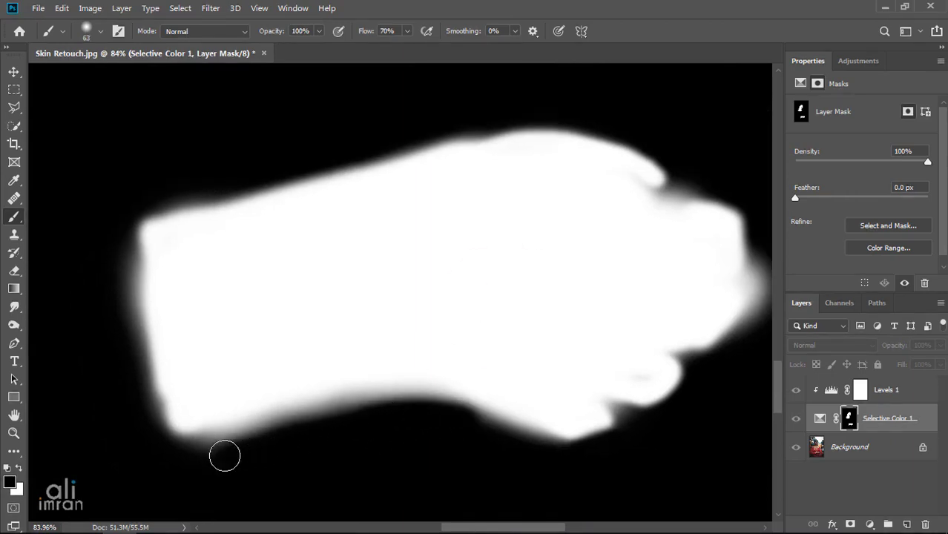
mouse_move(125, 246)
left_mouse_down()
mouse_move(124, 343)
mouse_move(172, 496)
left_mouse_up()
mouse_move(164, 189)
left_mouse_down()
mouse_move(564, 119)
mouse_move(690, 175)
mouse_move(681, 185)
mouse_move(733, 288)
mouse_move(714, 238)
mouse_move(704, 307)
mouse_move(576, 420)
left_mouse_up()
scroll(713, 236, "right", 1)
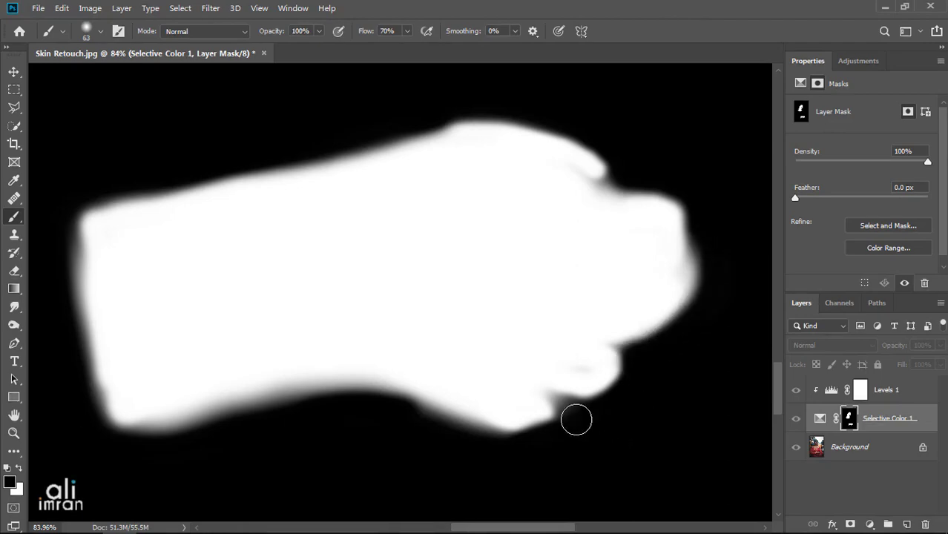
left_click_drag(707, 261, 702, 397)
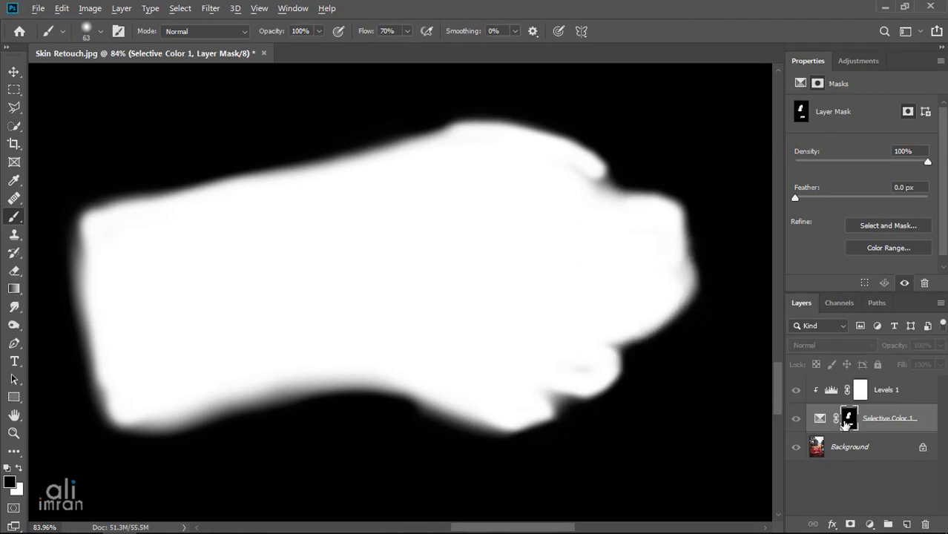
left_click(848, 420, "alt")
Paint white on the mask over the other arm's bare skin at the photo's right border with a 119 px brush.
left_click_drag(535, 277, 224, 271)
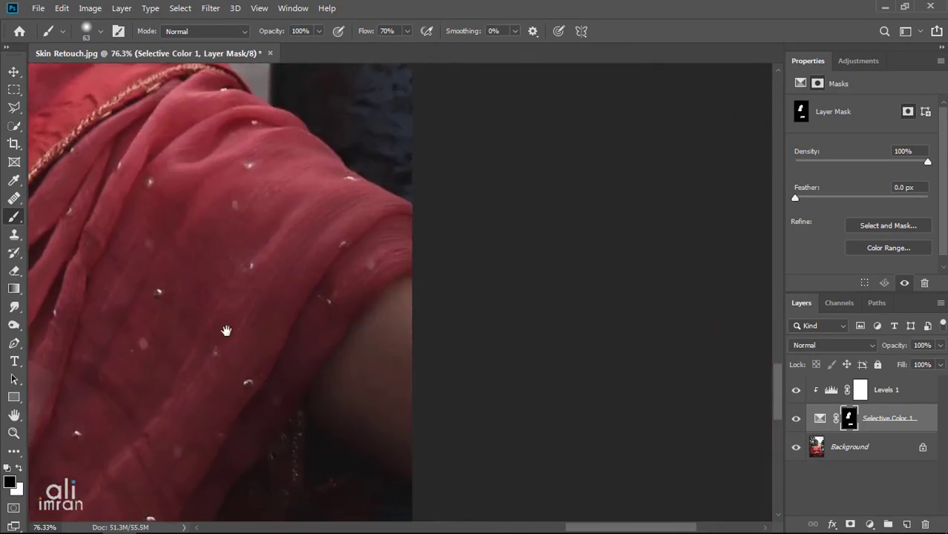
left_click_drag(226, 331, 248, 294)
scroll(394, 220, "up", 3)
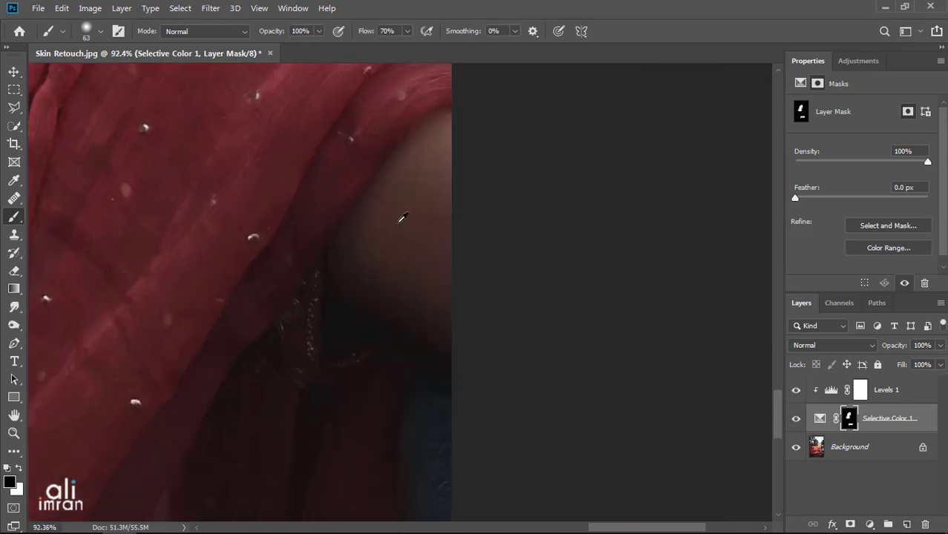
left_click_drag(413, 219, 434, 223)
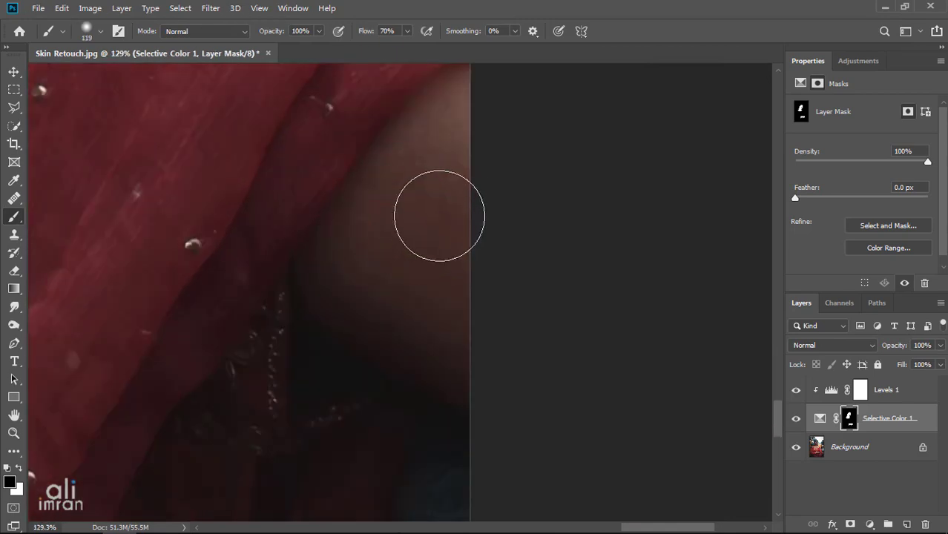
key("x")
left_click_drag(450, 149, 420, 296)
mouse_move(426, 262)
left_mouse_down()
mouse_move(485, 320)
mouse_move(396, 328)
left_mouse_up()
right_click(381, 315)
left_click(479, 264)
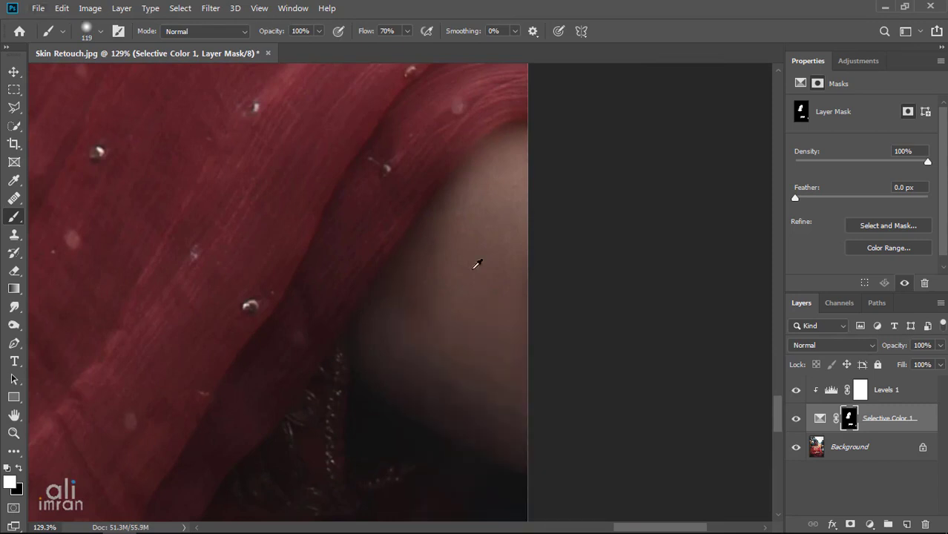
Extend the white mask along that arm's sleeve edge and photo border with 70 and 100 px brushes, and check the mask by itself.
left_click_drag(478, 265, 449, 261)
left_click_drag(456, 205, 413, 281)
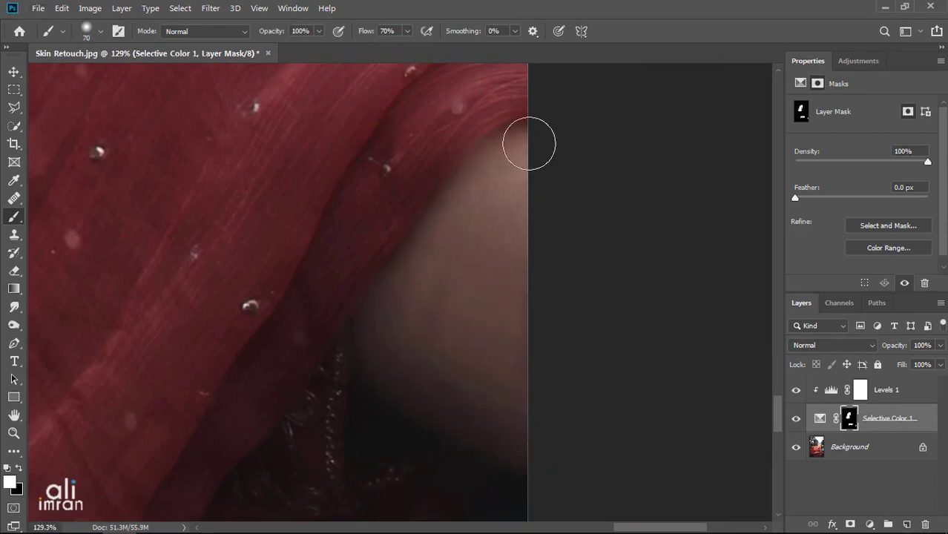
key("bracketright")
key("bracketright")
key("bracketright")
left_click_drag(514, 156, 505, 285)
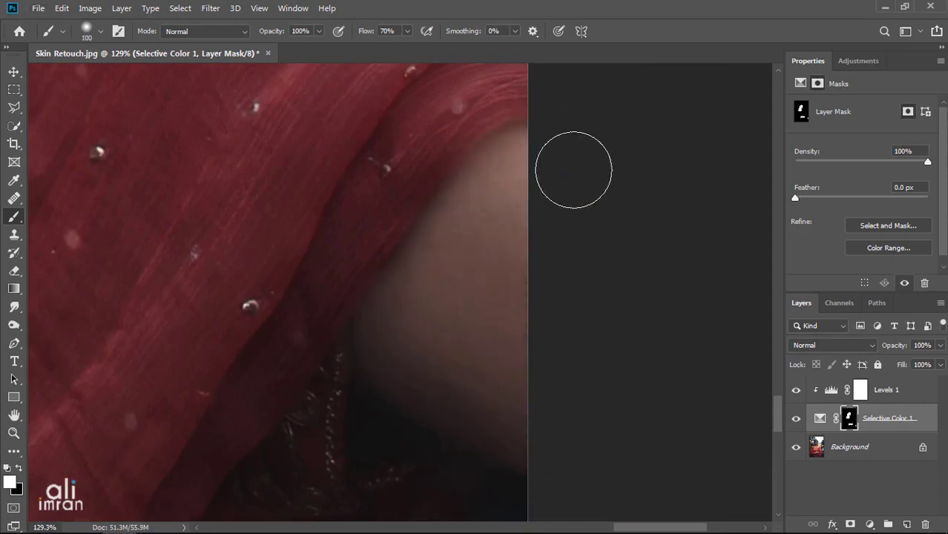
left_click(850, 418, "alt")
key("bracketleft")
key("x")
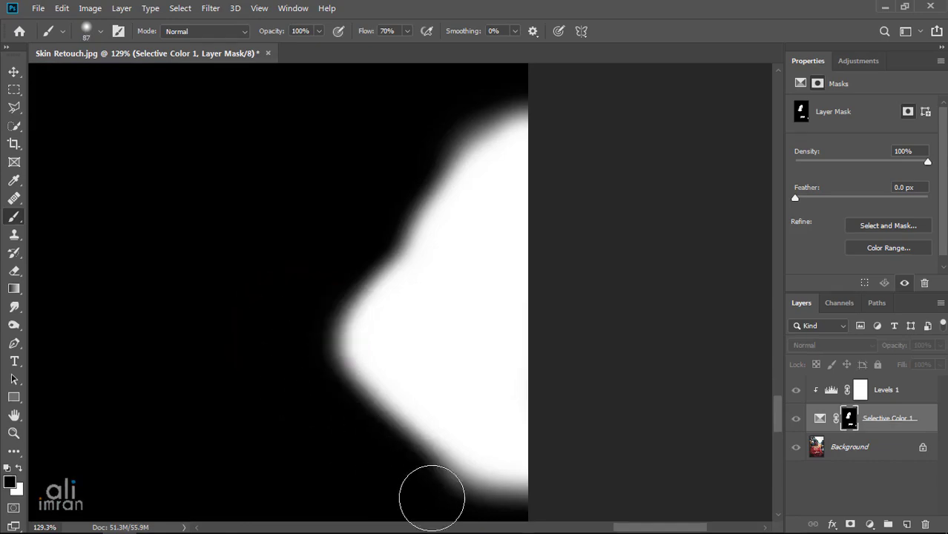
left_click(850, 418, "alt")
scroll(499, 299, "down", 2)
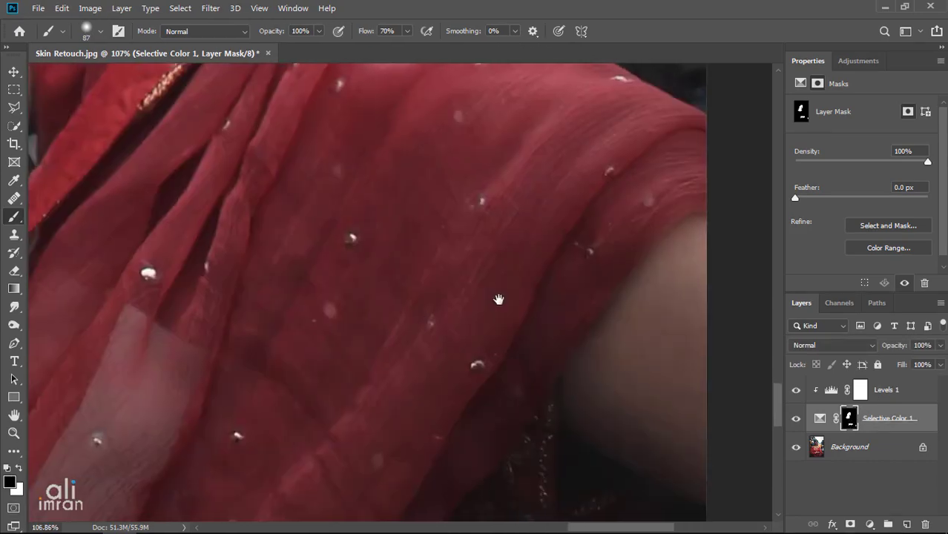
key("ctrl+0")
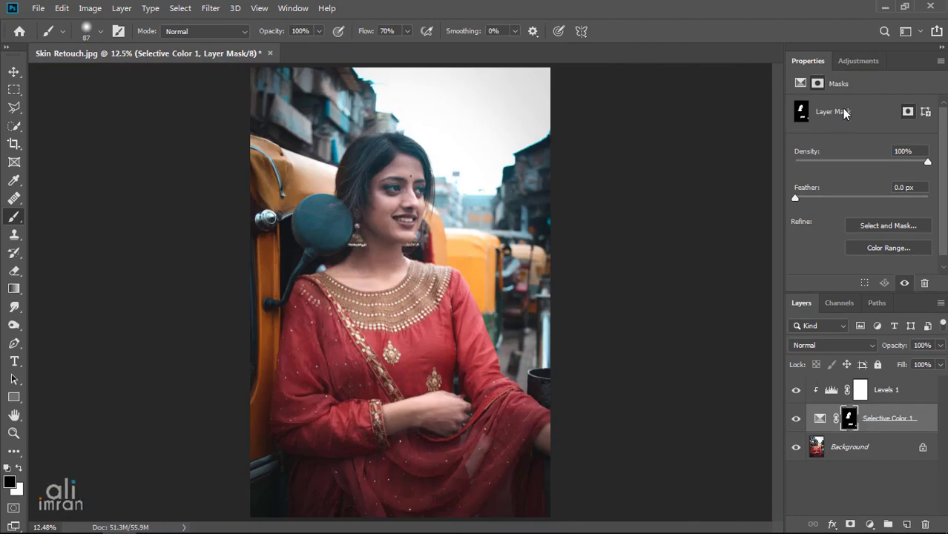
Add a second Selective Color adjustment layer above Levels 1 and set its Reds to Yellow +14% and Black +36%.
left_click(887, 397)
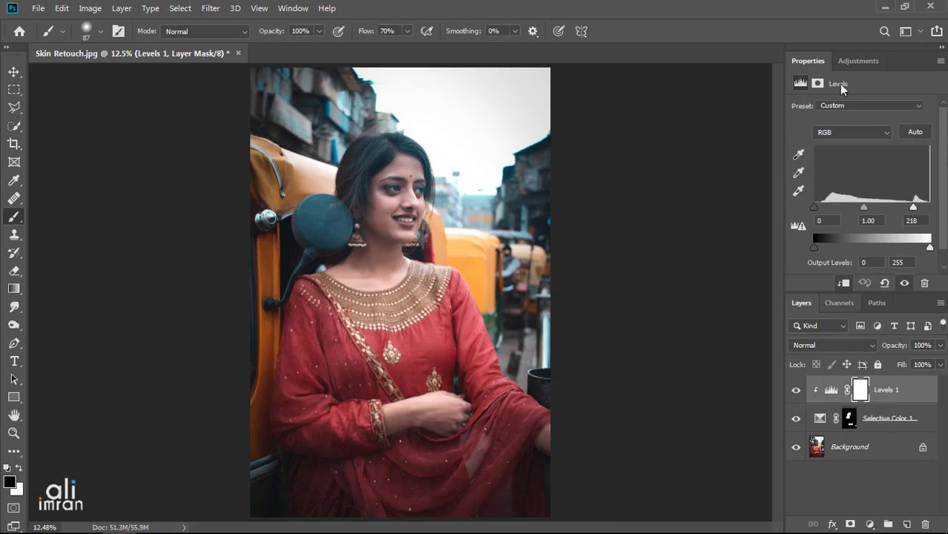
left_click(854, 61)
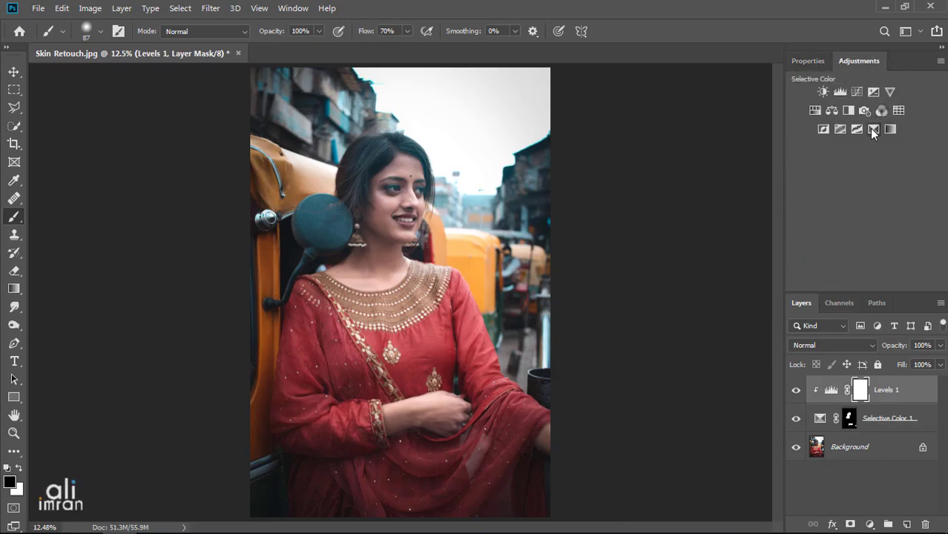
left_click(872, 130)
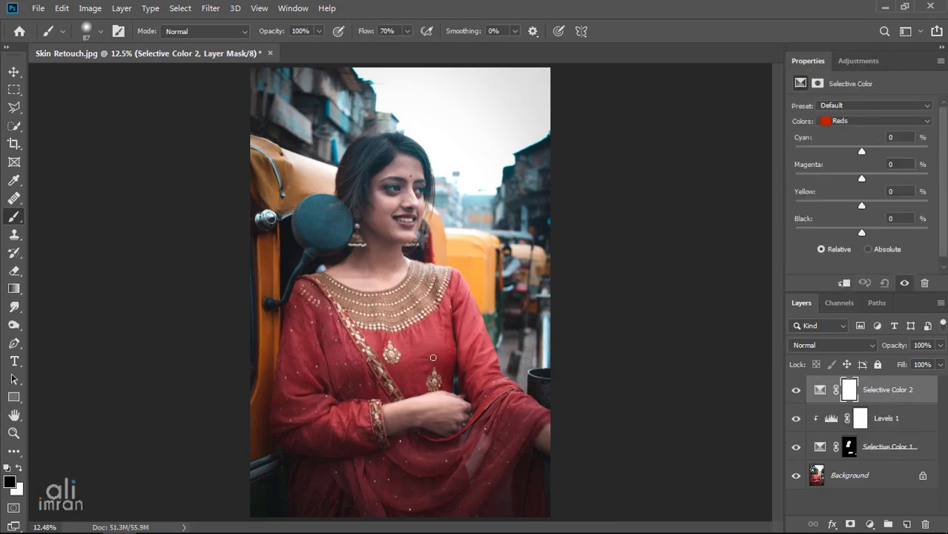
left_click(13, 73)
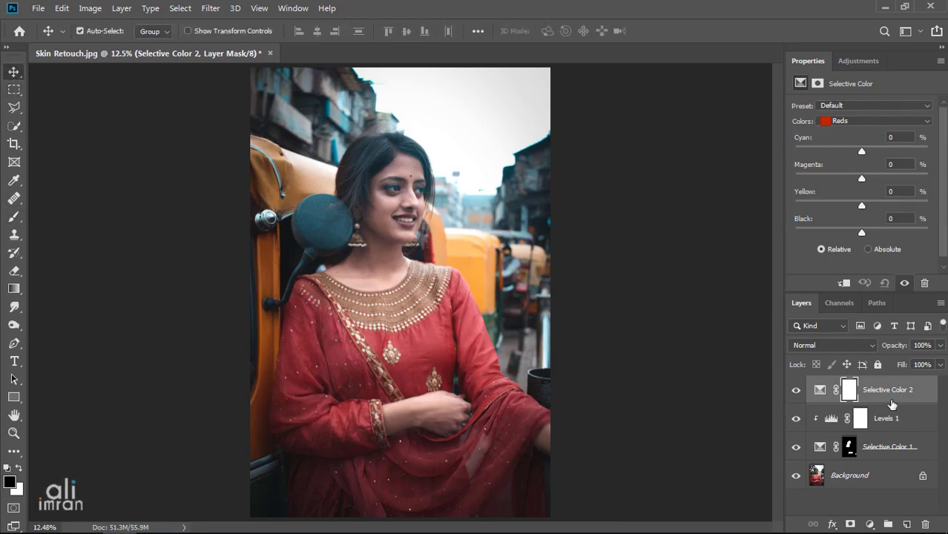
left_click(862, 204)
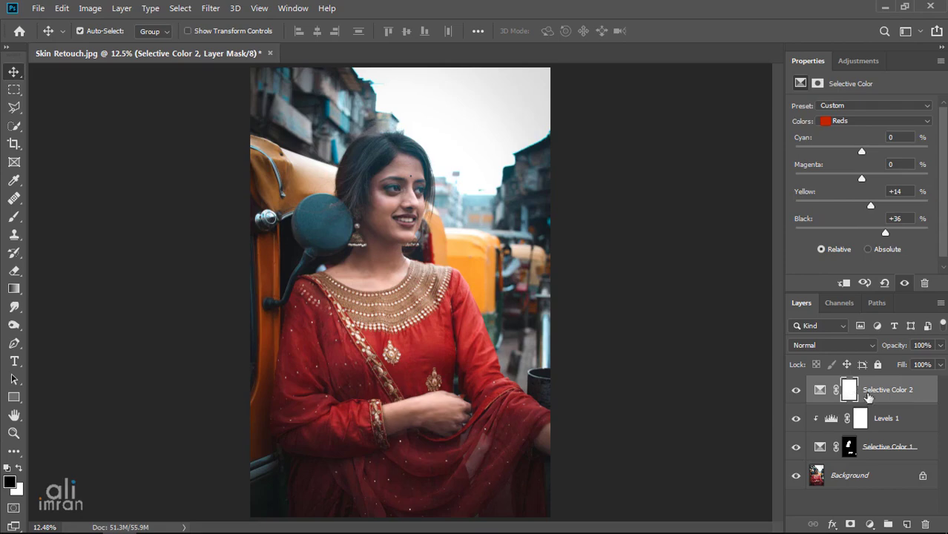
Fill the Selective Color 2 layer mask with black.
left_click(61, 9)
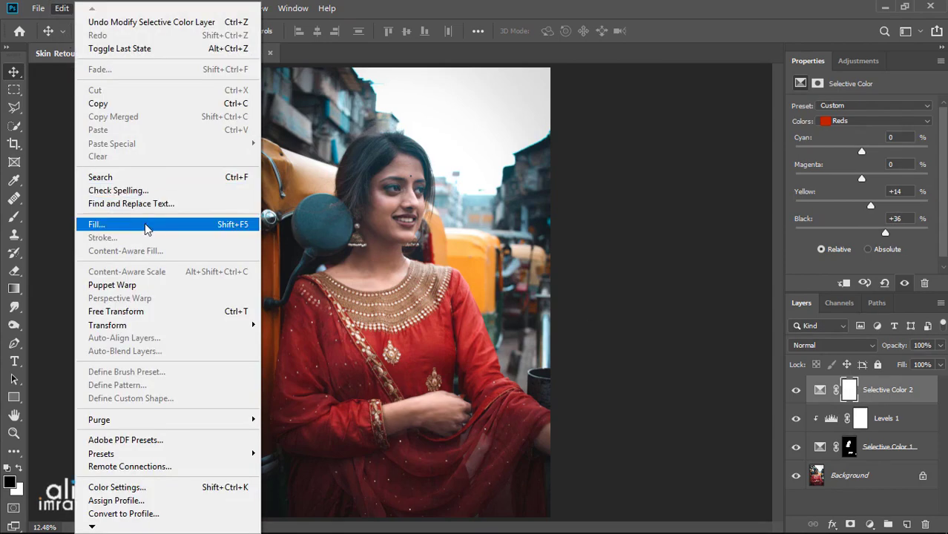
left_click(179, 230)
left_click(436, 181)
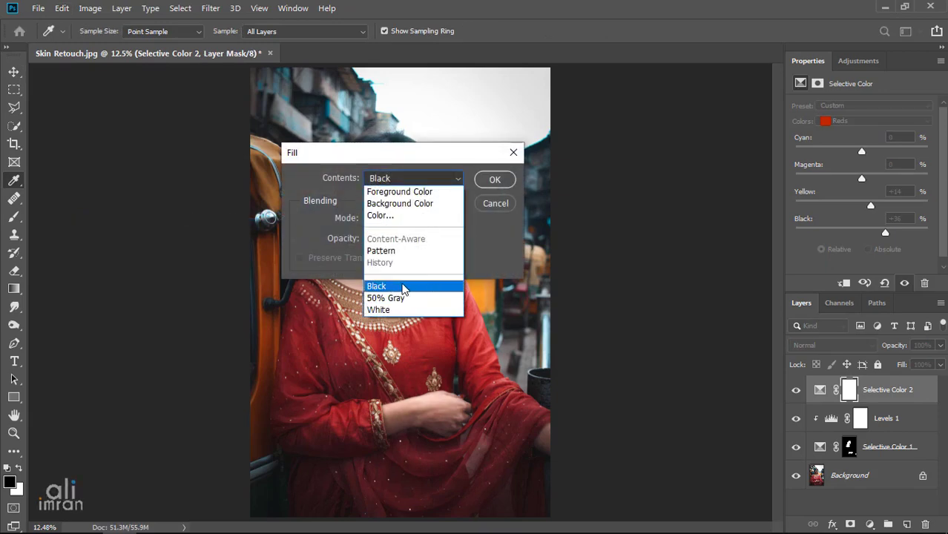
left_click(403, 287)
left_click(495, 180)
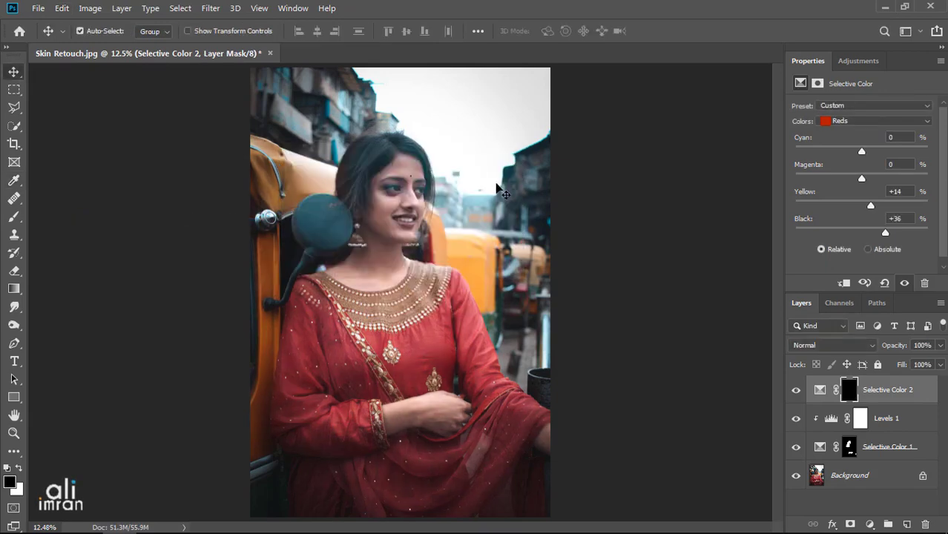
Paint white on the Selective Color 2 mask over the chest and sleeve of the red dress, starting with a 506 px brush.
left_click(13, 217)
scroll(350, 348, "up", 10)
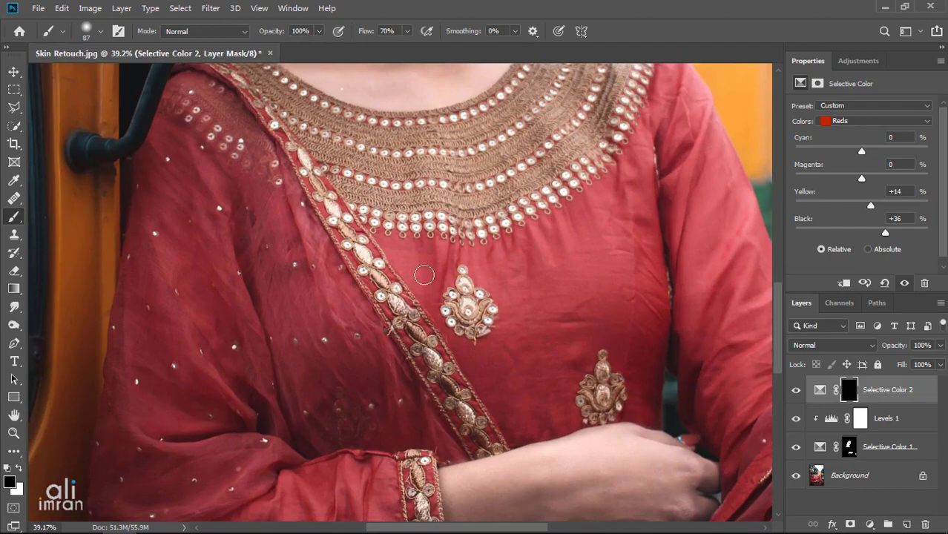
scroll(516, 329, "down", 2)
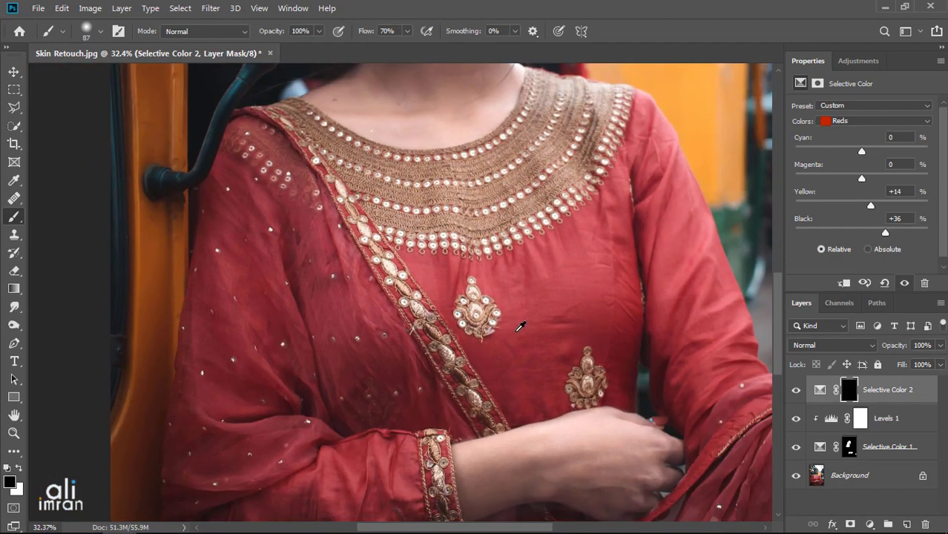
scroll(520, 327, "down", 3)
scroll(506, 317, "down", 1)
scroll(506, 318, "up", 5)
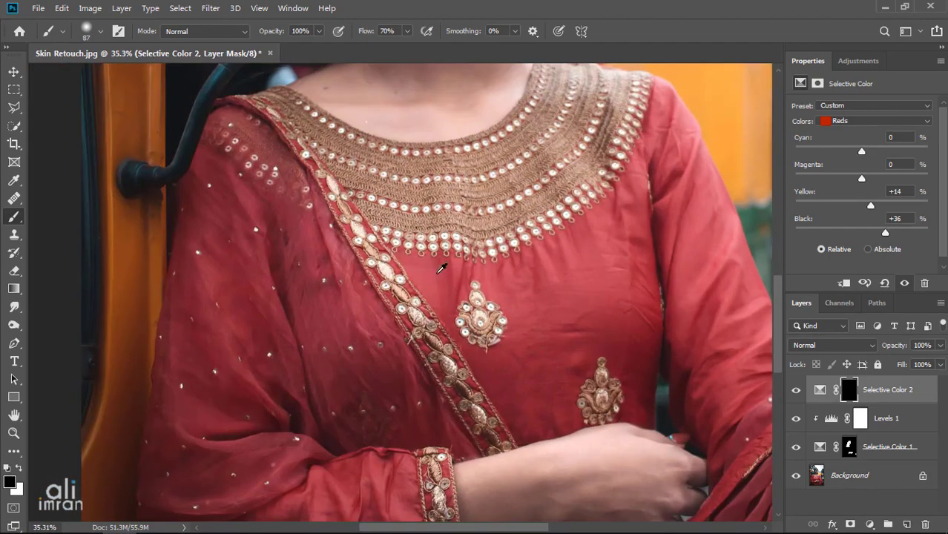
left_click_drag(437, 274, 490, 277)
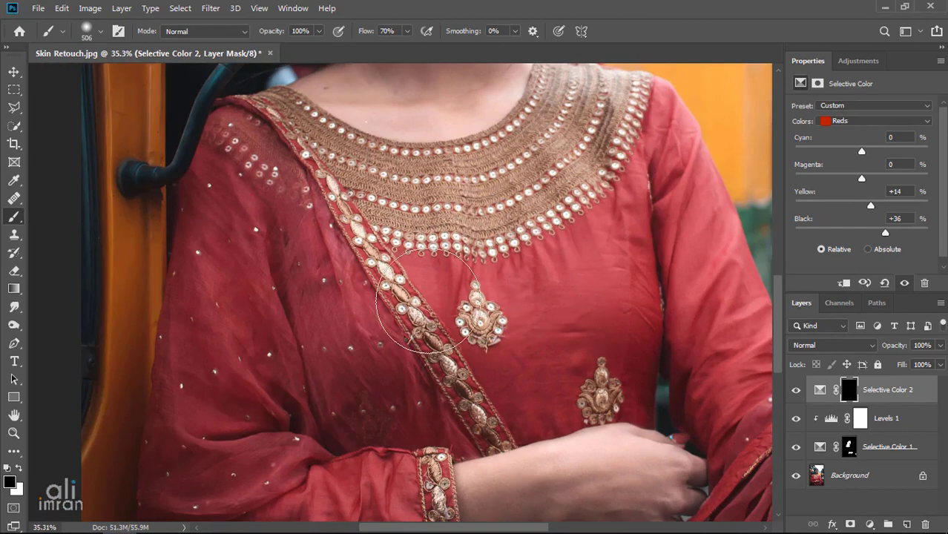
left_click(18, 469)
mouse_move(390, 382)
left_mouse_down()
mouse_move(578, 292)
mouse_move(623, 199)
left_mouse_up()
mouse_move(300, 256)
left_mouse_down()
mouse_move(239, 324)
mouse_move(252, 215)
left_mouse_up()
left_click_drag(510, 292, 533, 293)
left_click_drag(268, 480, 440, 299)
mouse_move(439, 298)
left_mouse_down()
mouse_move(376, 206)
mouse_move(530, 190)
left_mouse_up()
mouse_move(481, 437)
left_mouse_down()
mouse_move(442, 237)
mouse_move(510, 305)
left_mouse_up()
Extend the white mask over the dress around the sleeve cuff and the lower folds, reducing the brush to 243 px.
scroll(443, 237, "up", 3)
left_click_drag(350, 197, 422, 314)
left_click_drag(404, 302, 356, 298)
left_click_drag(456, 490, 495, 344)
mouse_move(434, 180)
left_mouse_down()
mouse_move(576, 297)
mouse_move(482, 212)
left_mouse_up()
left_click_drag(487, 239, 455, 241)
left_click_drag(419, 167, 411, 169)
mouse_move(417, 218)
left_mouse_down()
mouse_move(580, 378)
mouse_move(322, 425)
left_mouse_up()
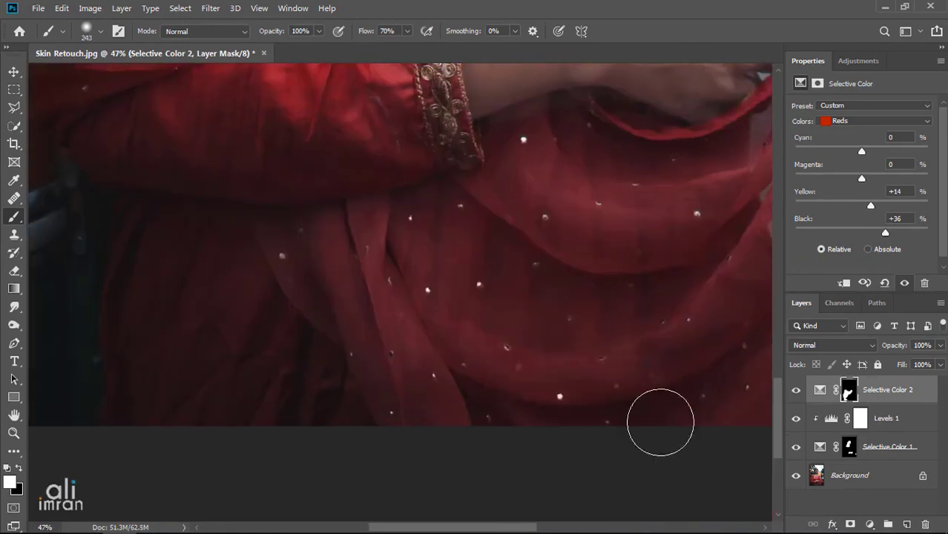
left_click_drag(646, 396, 353, 391)
left_click_drag(713, 410, 463, 414)
Paint white on the mask over the dupatta and dress along the photo's lower edge with a 456 px brush.
left_click_drag(320, 381, 426, 381)
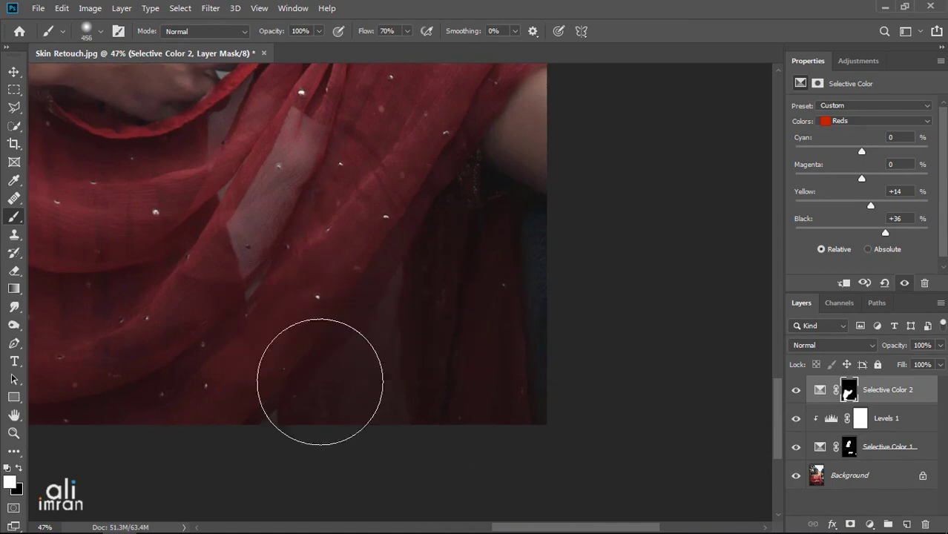
mouse_move(266, 362)
left_mouse_down()
mouse_move(387, 375)
mouse_move(675, 376)
left_mouse_up()
mouse_move(467, 243)
left_mouse_down()
mouse_move(409, 267)
mouse_move(619, 265)
left_mouse_up()
left_click_drag(360, 249, 464, 287)
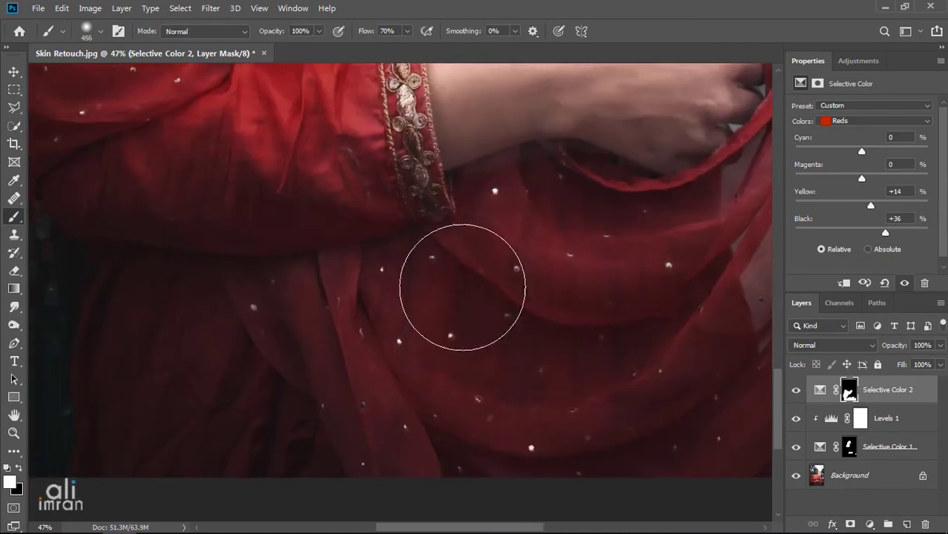
left_click_drag(266, 323, 444, 398)
left_click_drag(251, 272, 309, 444)
left_click_drag(472, 171, 474, 377)
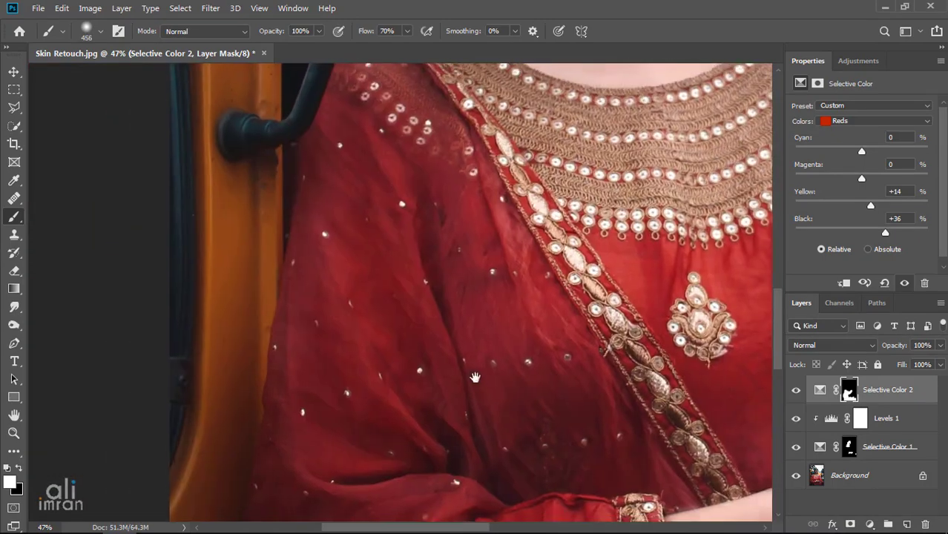
Refine the Selective Color 2 mask along the dupatta's outer edge beside the rickshaw, using 137 px and 115 px brushes.
left_click_drag(353, 278, 300, 272)
left_click_drag(349, 336, 407, 271)
left_click_drag(350, 362, 397, 251)
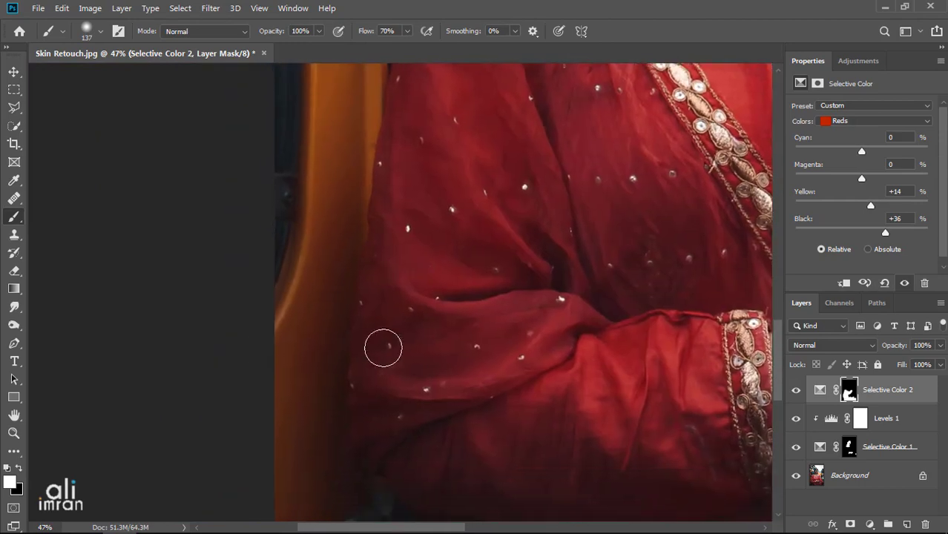
mouse_move(386, 399)
left_mouse_down()
mouse_move(455, 258)
mouse_move(440, 258)
left_mouse_up()
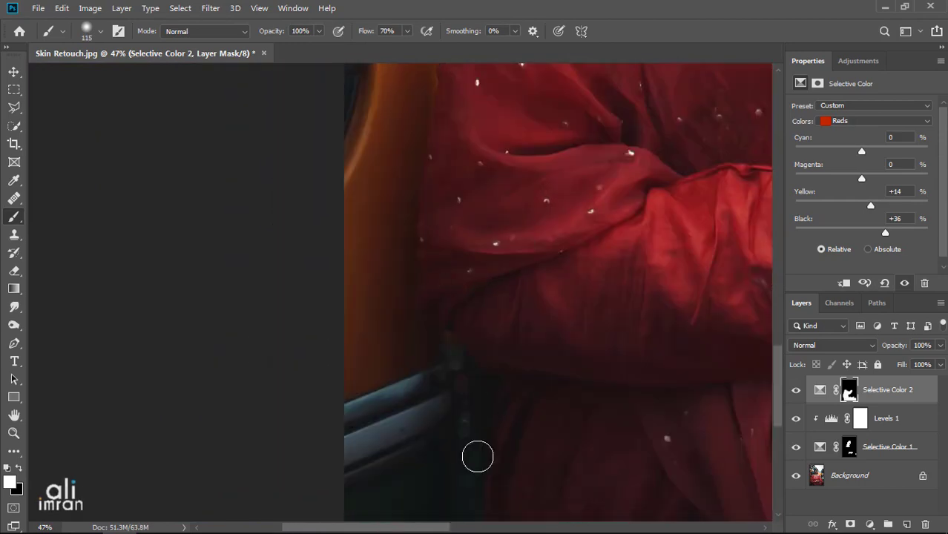
key("x")
left_click_drag(627, 123, 560, 363)
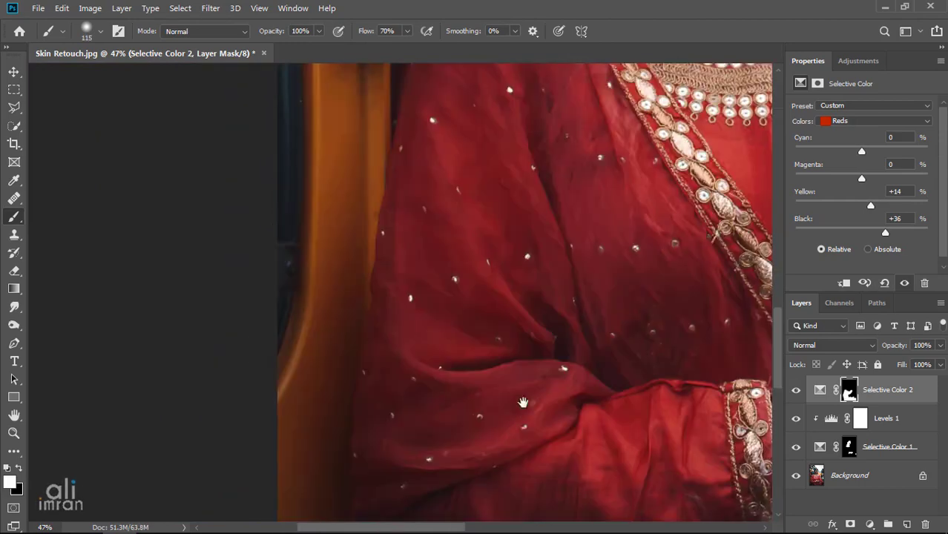
Paint white on the mask over the shoulder and upper sleeve on the uncovered arm, using 281 px and 166 px brushes.
mouse_move(512, 235)
left_mouse_down()
mouse_move(571, 236)
mouse_move(126, 319)
left_mouse_up()
left_click_drag(623, 146, 213, 247)
left_click_drag(213, 247, 190, 247)
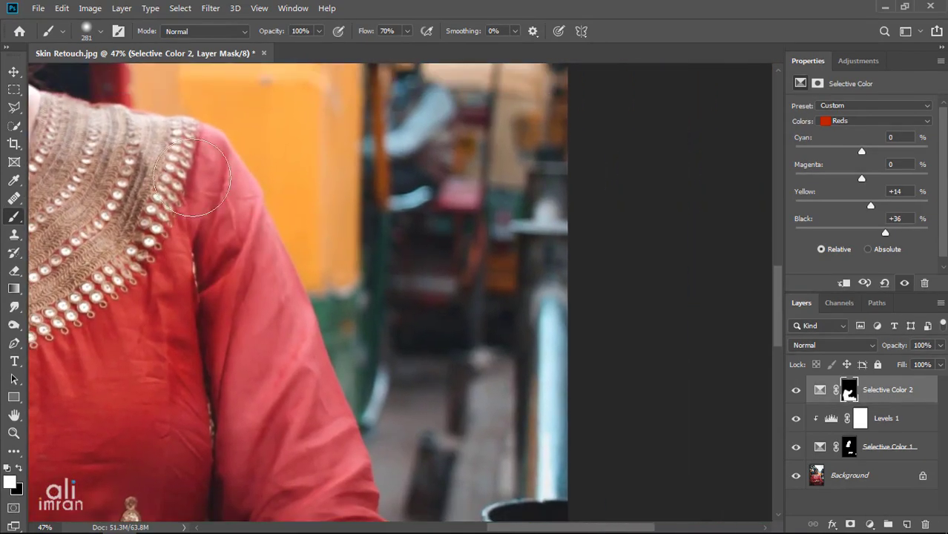
left_click_drag(249, 316, 185, 187)
left_click_drag(78, 142, 64, 146)
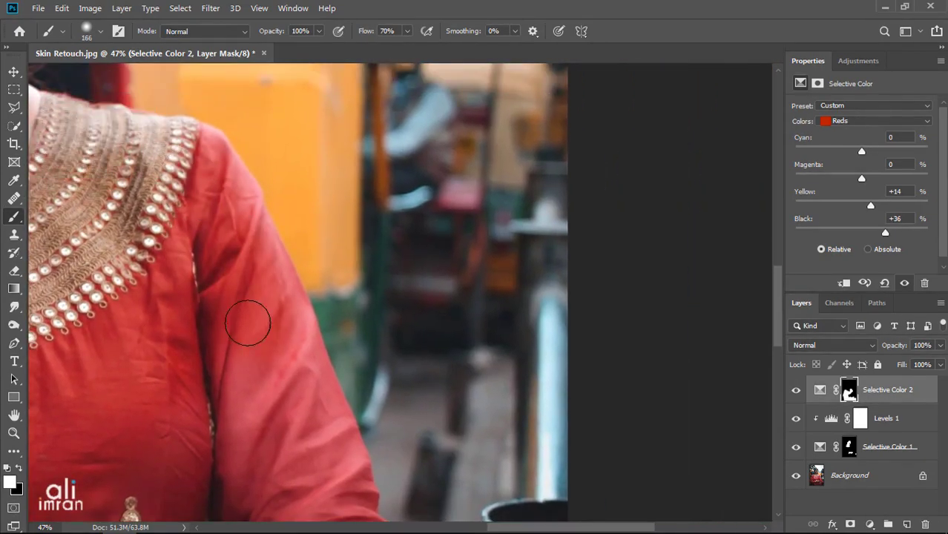
mouse_move(285, 352)
left_mouse_down()
mouse_move(278, 261)
mouse_move(297, 261)
left_mouse_up()
mouse_move(271, 308)
left_mouse_down()
mouse_move(315, 453)
mouse_move(304, 297)
left_mouse_up()
left_click_drag(334, 437, 266, 305)
left_click_drag(343, 410, 229, 345)
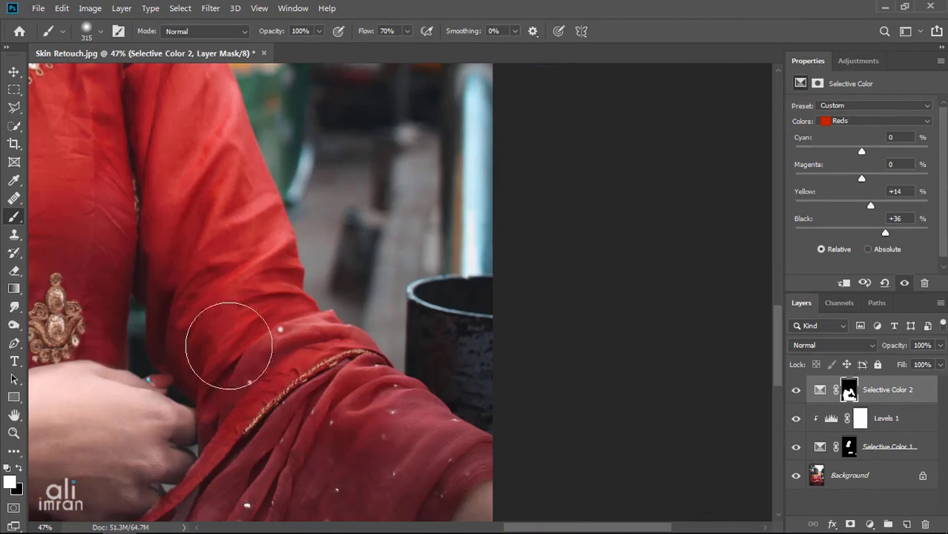
Paint white on the mask over the lower sleeve and the dupatta draped across that forearm with a 315 px brush.
left_click_drag(356, 480, 366, 463)
left_click_drag(371, 460, 493, 430)
left_click_drag(297, 431, 474, 277)
left_click_drag(386, 380, 408, 415)
left_click_drag(467, 432, 491, 285)
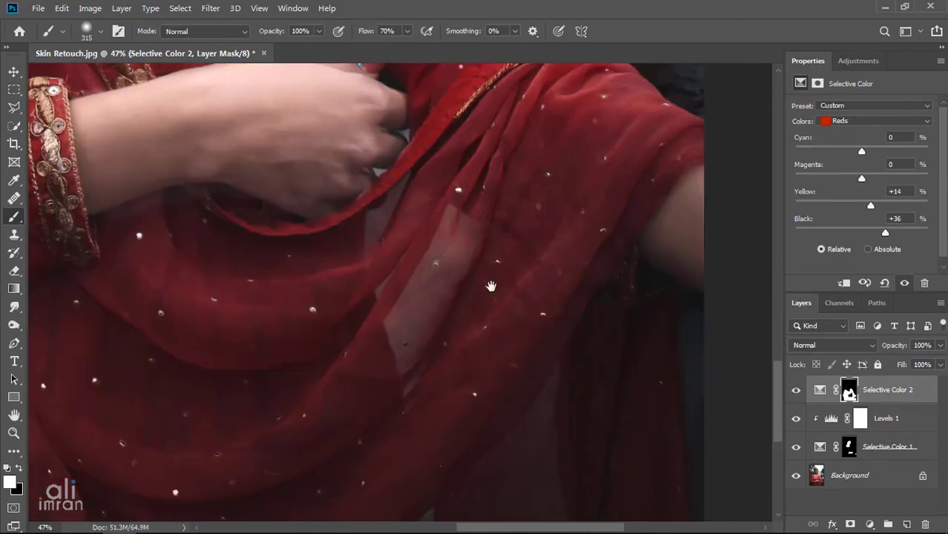
left_click_drag(421, 464, 450, 463)
left_click_drag(405, 491, 419, 395)
Touch up the mask over the dress front and around the embroidered cuff, reducing the brush from 519 to 248 px.
left_click_drag(566, 236, 564, 368)
scroll(341, 453, "down", 3)
left_click_drag(318, 222, 527, 434)
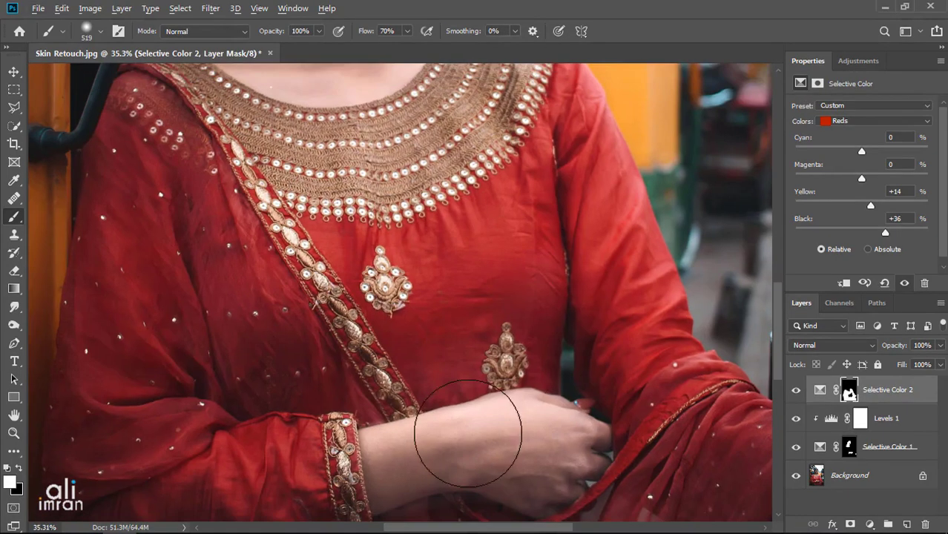
left_click_drag(322, 466, 427, 336)
left_click_drag(459, 294, 431, 294)
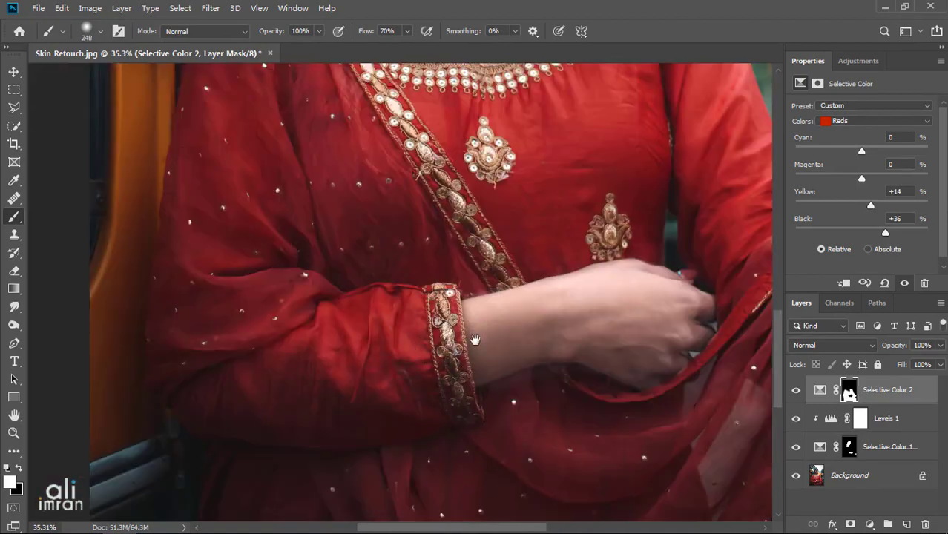
left_click_drag(475, 340, 423, 394)
Paint white on the mask over the dark dupatta folds above the embroidered cuff with a 140 px brush.
scroll(567, 269, "up", 4)
left_click_drag(616, 290, 594, 290)
left_click_drag(363, 328, 540, 288)
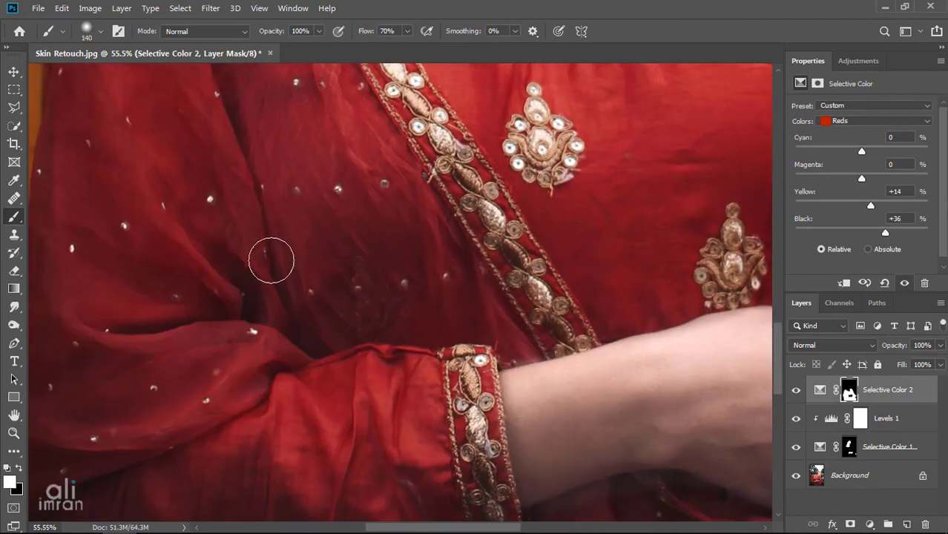
left_click_drag(277, 301, 471, 281)
scroll(478, 273, "down", 4)
left_click_drag(503, 232, 454, 265)
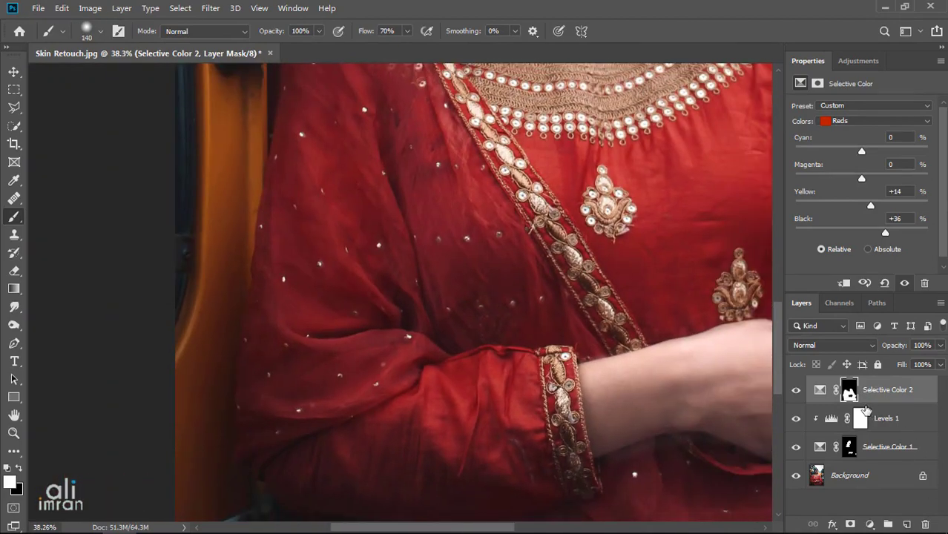
Display the Selective Color 2 mask alone and paint black along its soft outer edge on the rickshaw side, enlarging the brush to 603 px.
left_click(850, 393, "alt")
scroll(337, 340, "down", 5)
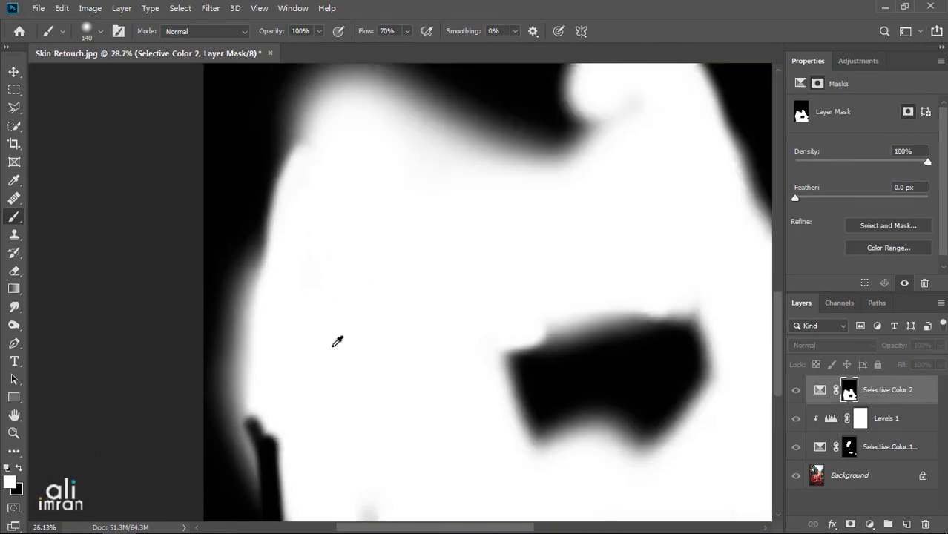
left_click_drag(343, 267, 378, 178)
left_click_drag(290, 191, 330, 190)
key("x")
mouse_move(269, 187)
left_mouse_down()
mouse_move(273, 370)
mouse_move(290, 385)
mouse_move(288, 229)
mouse_move(313, 432)
left_mouse_up()
left_click_drag(270, 271, 257, 450)
left_click_drag(379, 381, 411, 186)
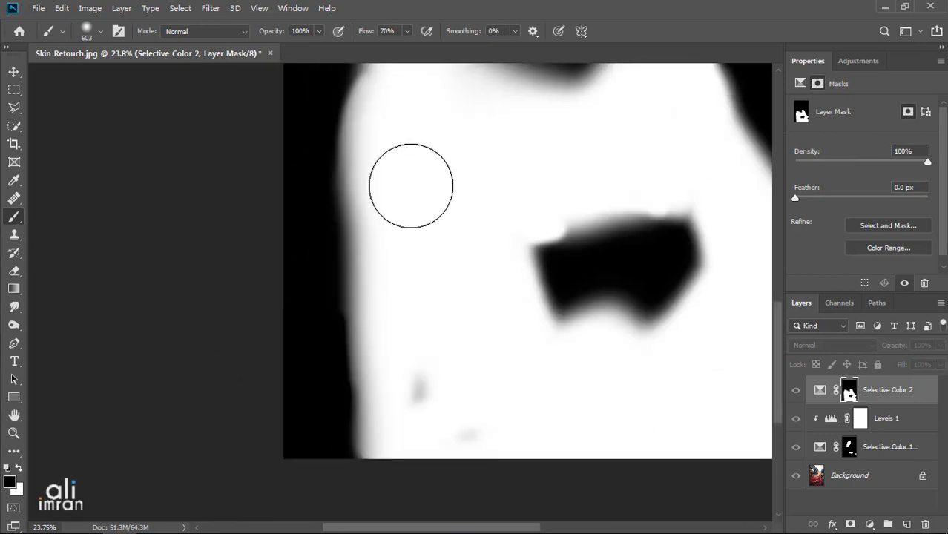
Paint white over the grey spots in the lower part of the dress mask.
key("x")
left_click_drag(420, 391, 422, 256)
left_click_drag(603, 413, 499, 457)
mouse_move(534, 149)
left_mouse_down()
mouse_move(458, 264)
mouse_move(443, 234)
left_mouse_up()
key("x")
mouse_move(448, 178)
left_mouse_down()
mouse_move(464, 265)
mouse_move(460, 191)
mouse_move(454, 270)
mouse_move(363, 262)
left_mouse_up()
key("ctrl+z")
key("x")
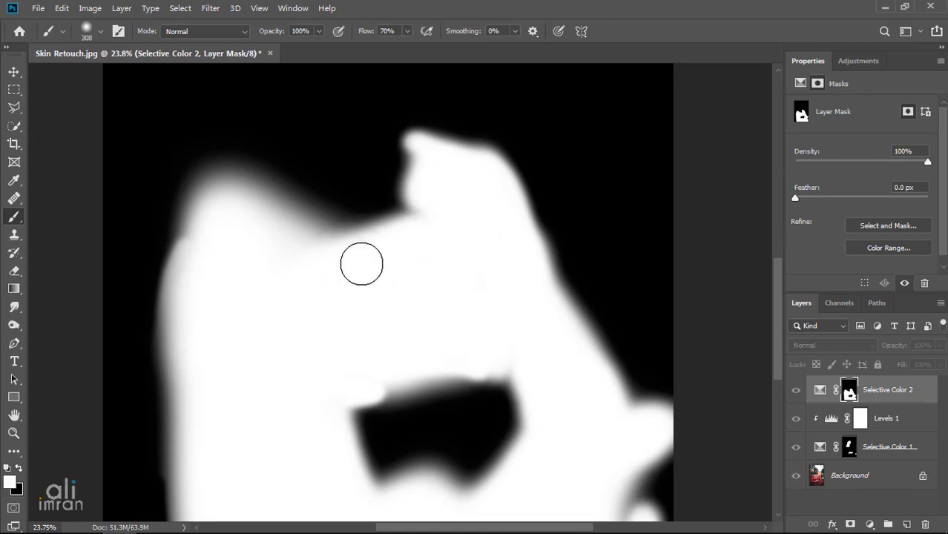
Fill the remaining grey patches around the drape in the mask with a 308 px white brush and display the photo again.
left_click_drag(481, 313, 356, 248)
left_click_drag(459, 369, 396, 282)
left_click_drag(446, 390, 423, 344)
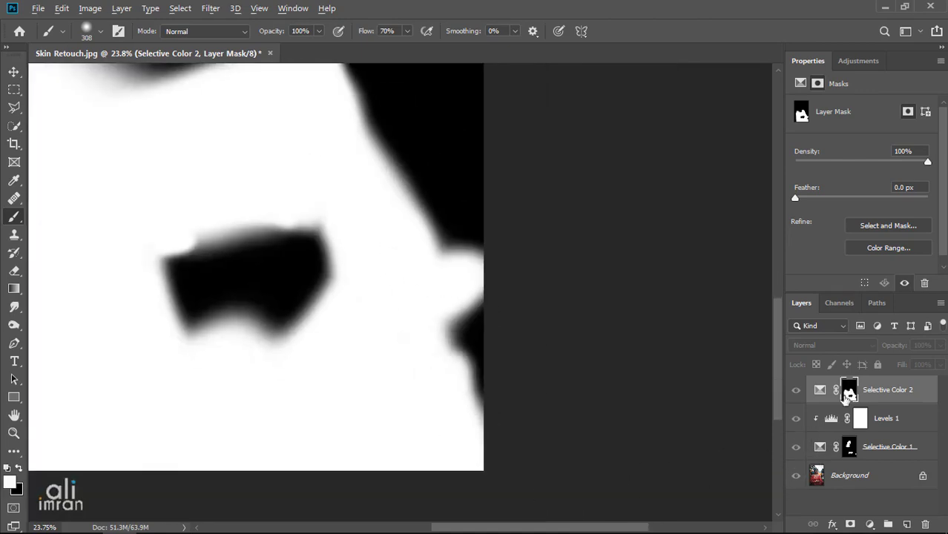
left_click(852, 398, "alt")
Touch up the mask over the embroidered neckline and the dupatta-covered shoulder with a 291 px brush.
left_click_drag(285, 208, 439, 338)
left_click_drag(415, 199, 441, 244)
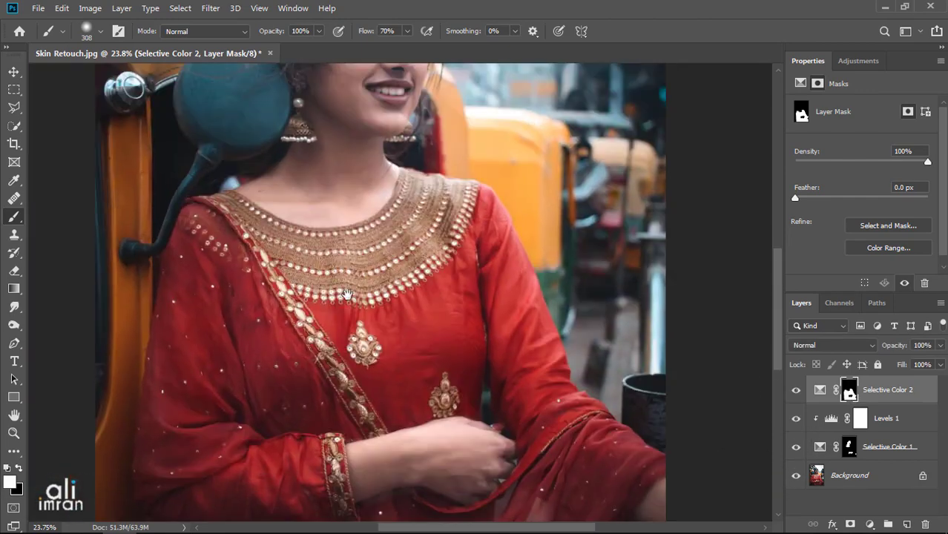
left_click_drag(304, 347, 337, 346)
left_click_drag(308, 297, 281, 297)
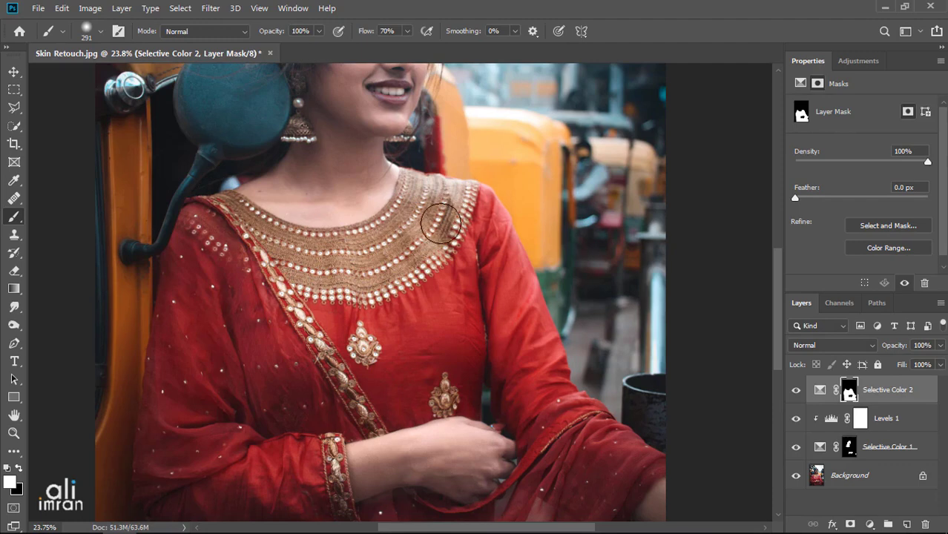
left_click_drag(403, 265, 471, 332)
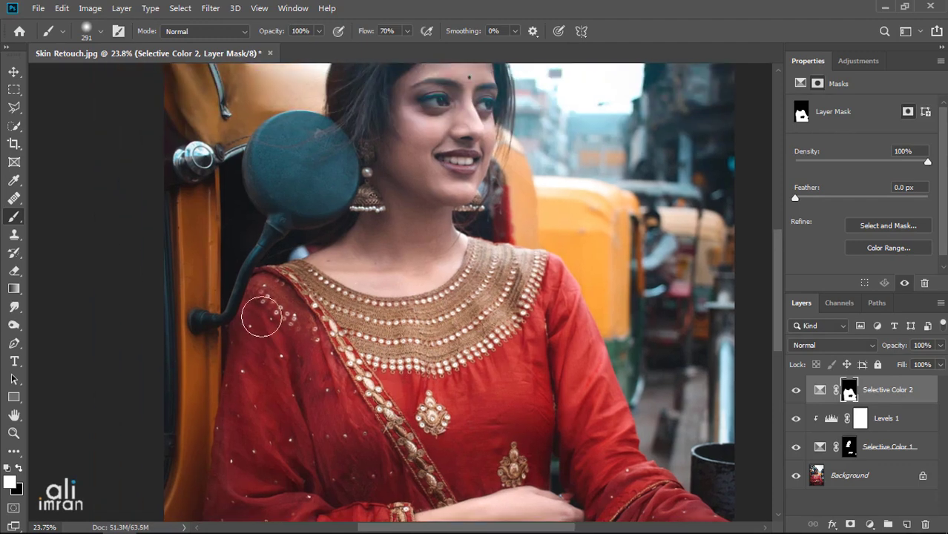
left_click_drag(257, 388, 276, 318)
scroll(439, 415, "down", 2)
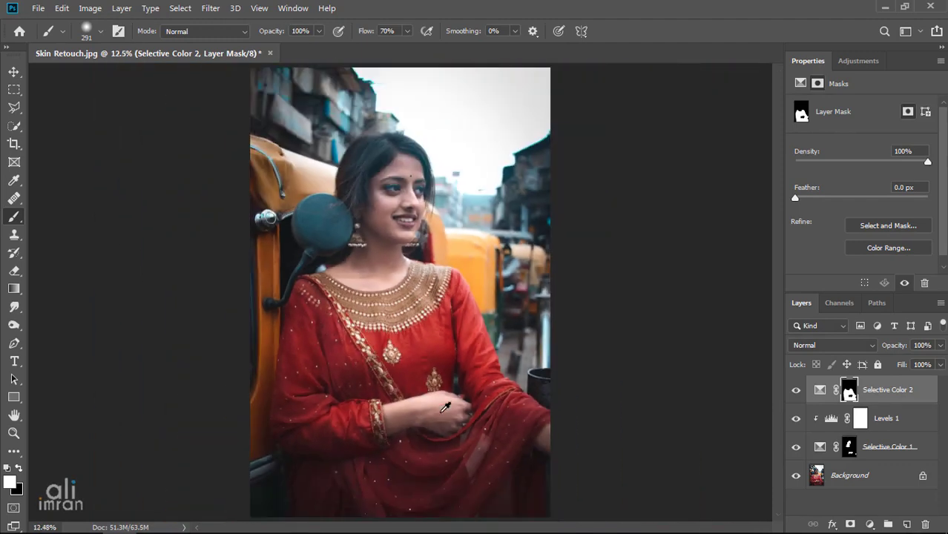
Display the mask alone, clean up its outer edge, shoulder and hand cutout with the 291 px brush, and return to the photo.
left_click(850, 397, "alt")
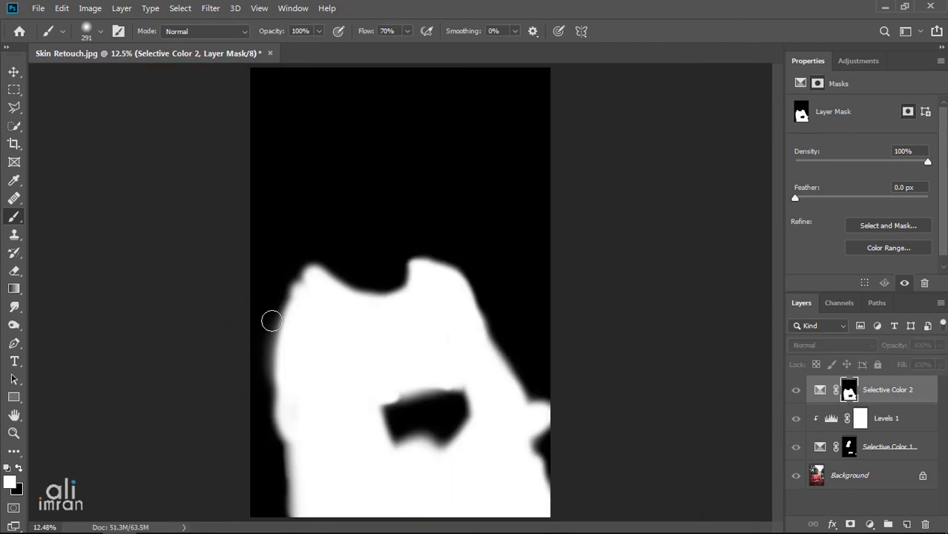
left_click_drag(263, 315, 258, 417)
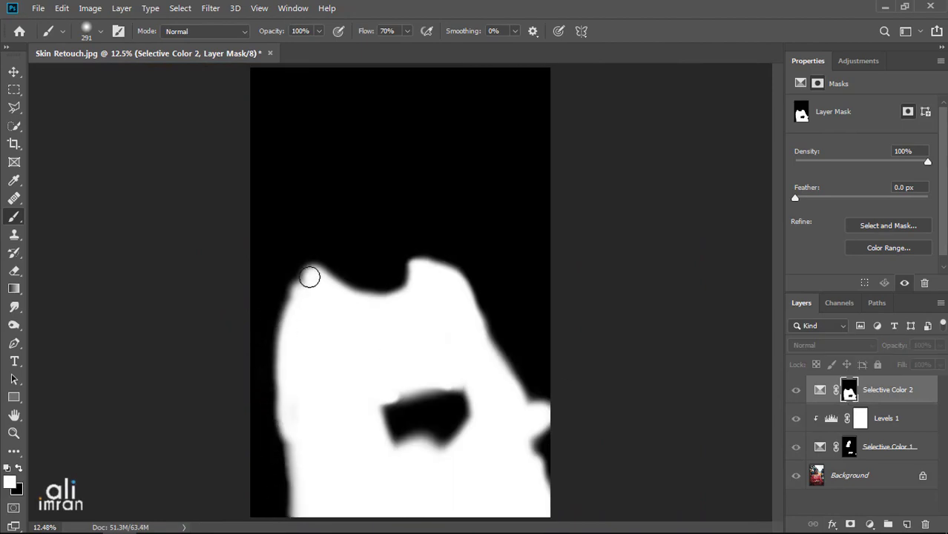
left_click_drag(309, 277, 303, 389)
mouse_move(420, 394)
left_mouse_down()
mouse_move(430, 381)
mouse_move(404, 388)
left_mouse_up()
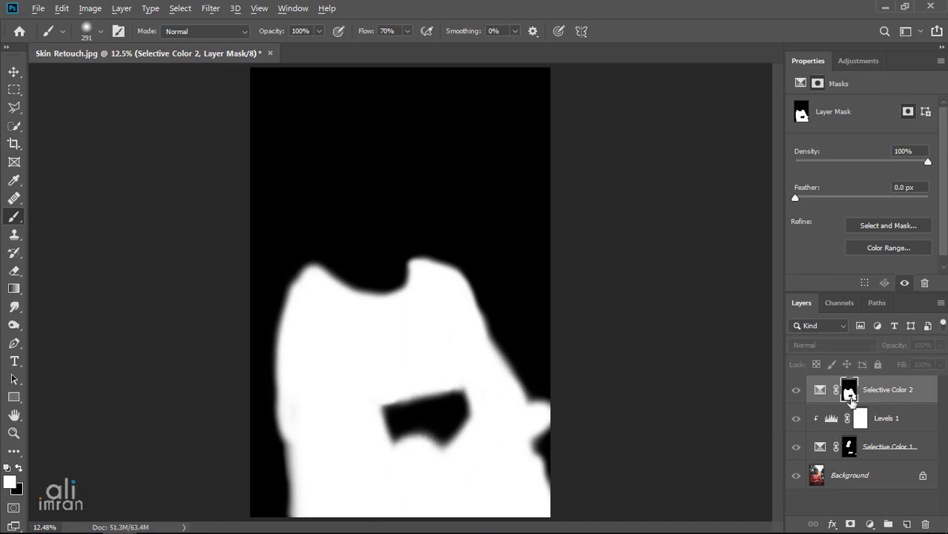
left_click(851, 396, "alt")
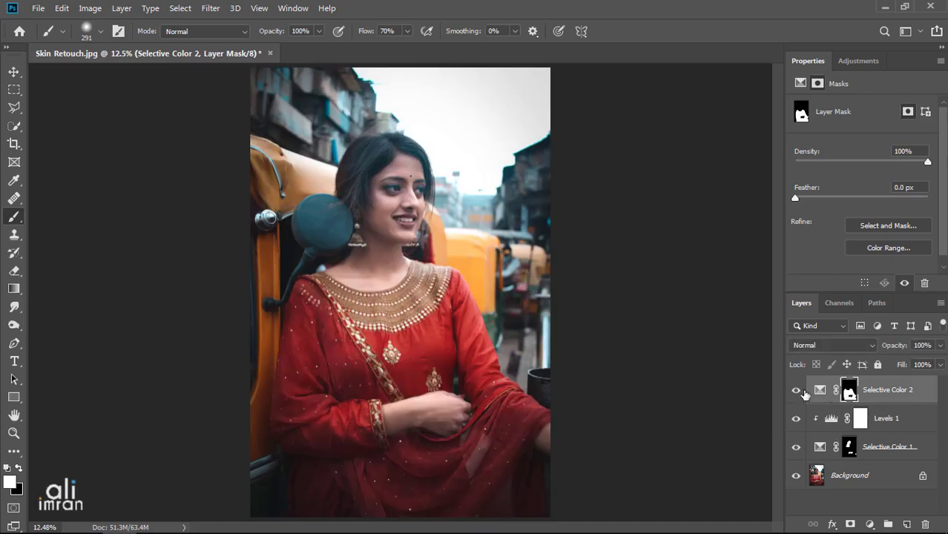
Group the Selective Color 2, Levels 1 and Selective Color 1 layers.
left_click(876, 399)
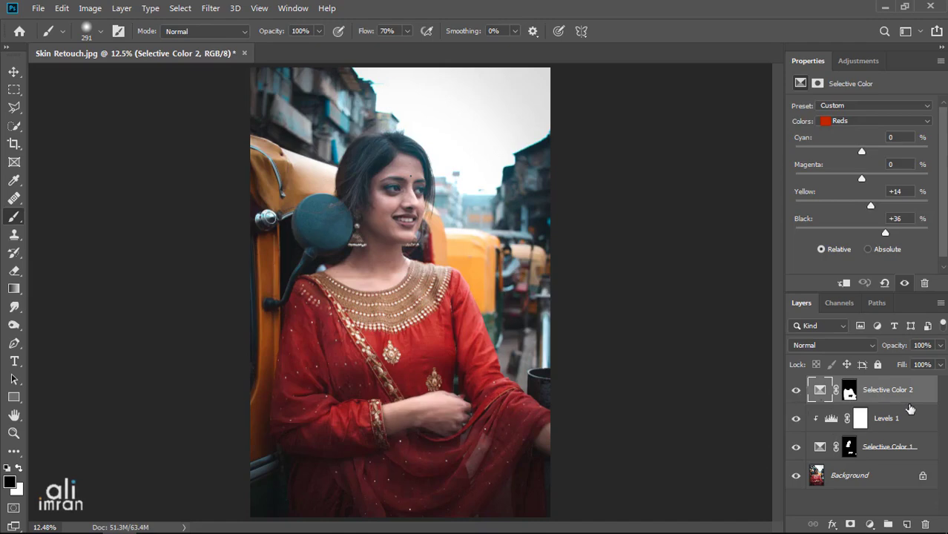
left_click(890, 448, "shift")
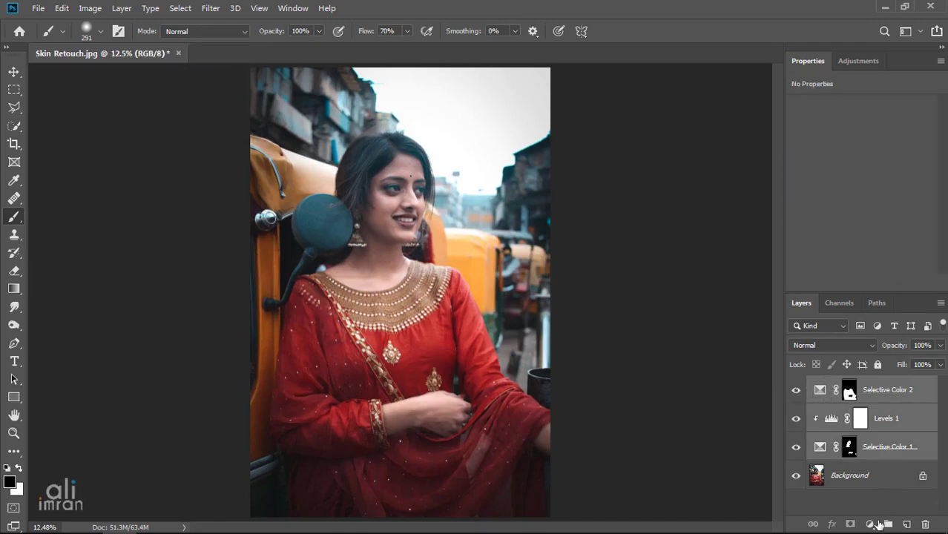
left_click(888, 524)
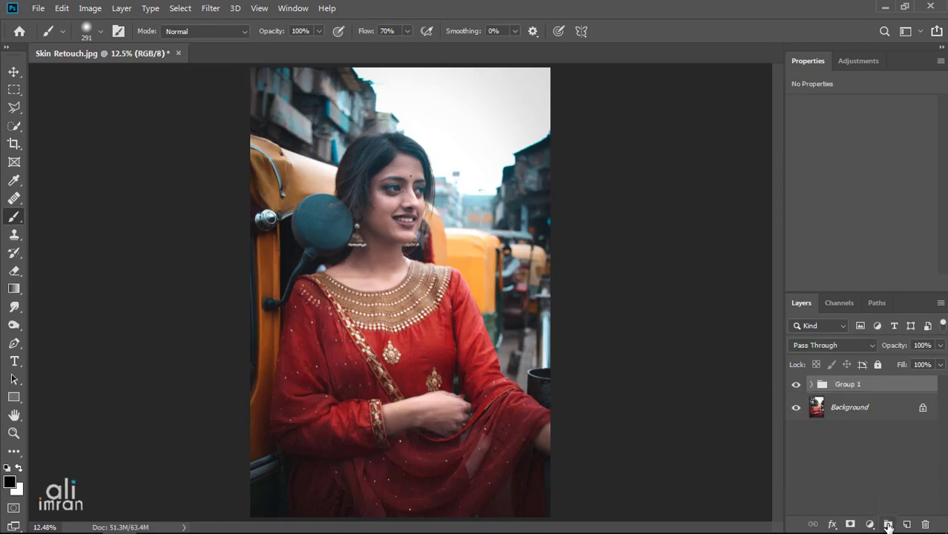
Toggle the visibility of Group 1 off and on twice to compare the portrait before and after the retouch.
left_click(796, 385)
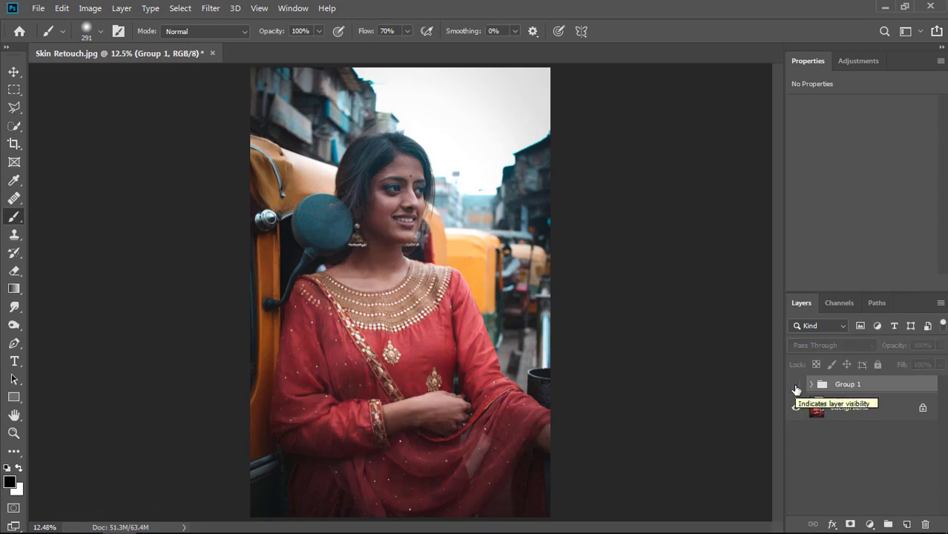
left_click(797, 386)
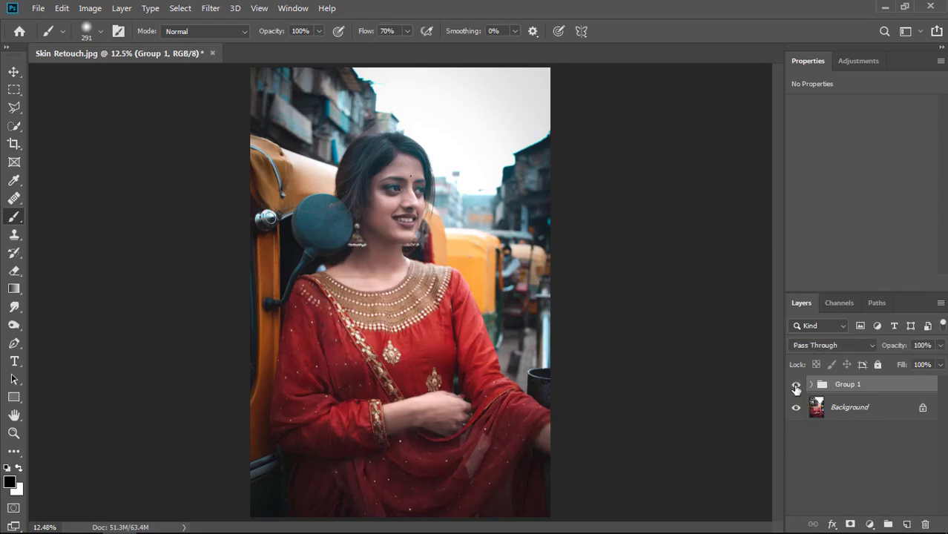
left_click(796, 386)
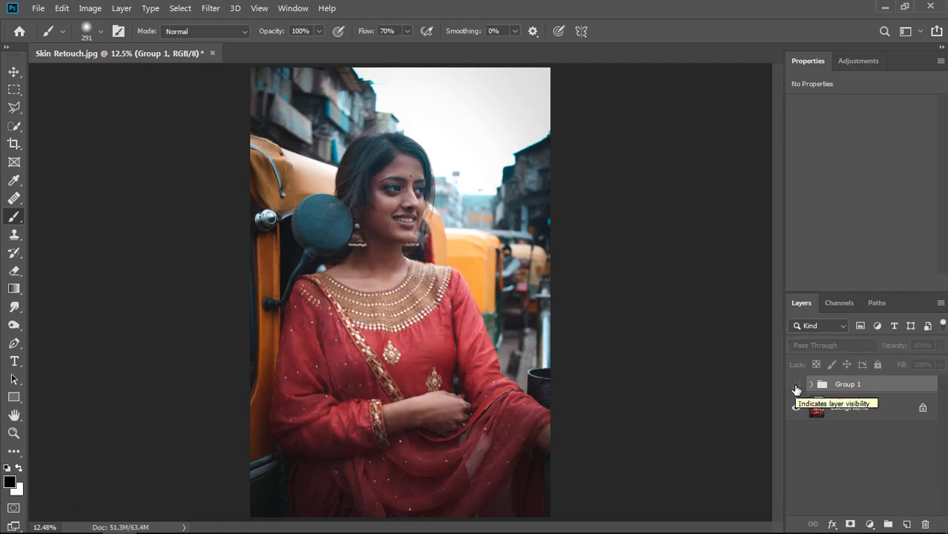
left_click(796, 386)
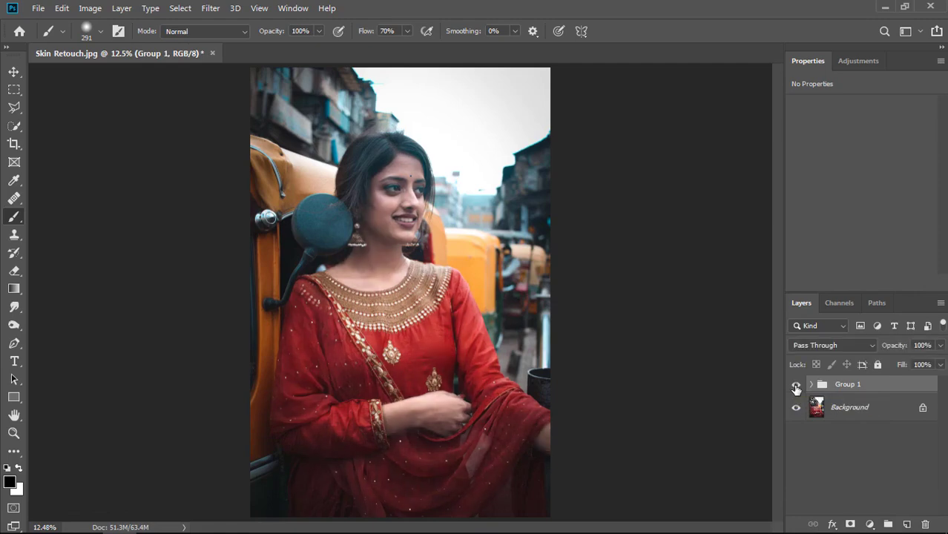